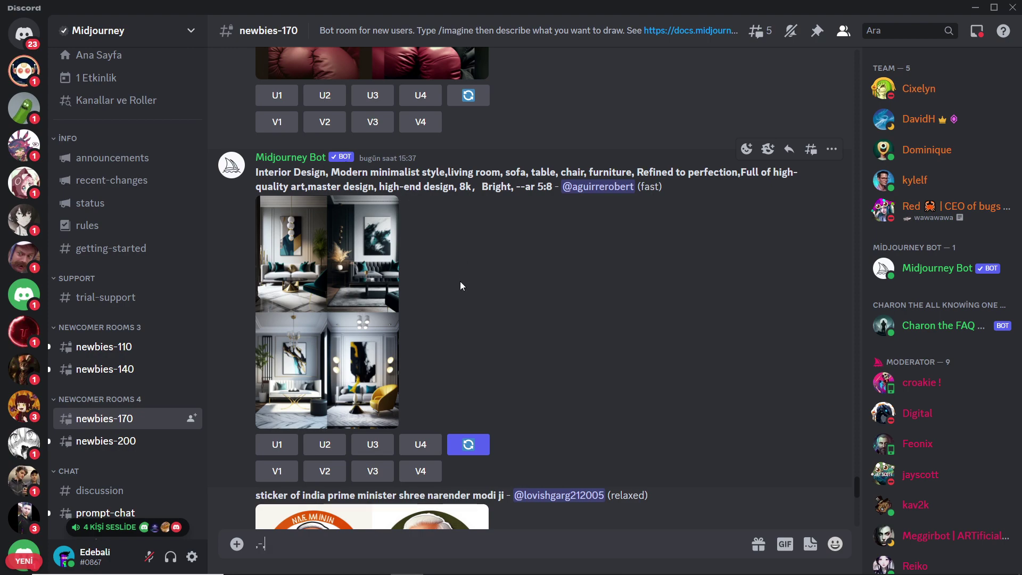
Scroll up through the trending community gallery on the Home page
scroll(460, 281, "up", 5)
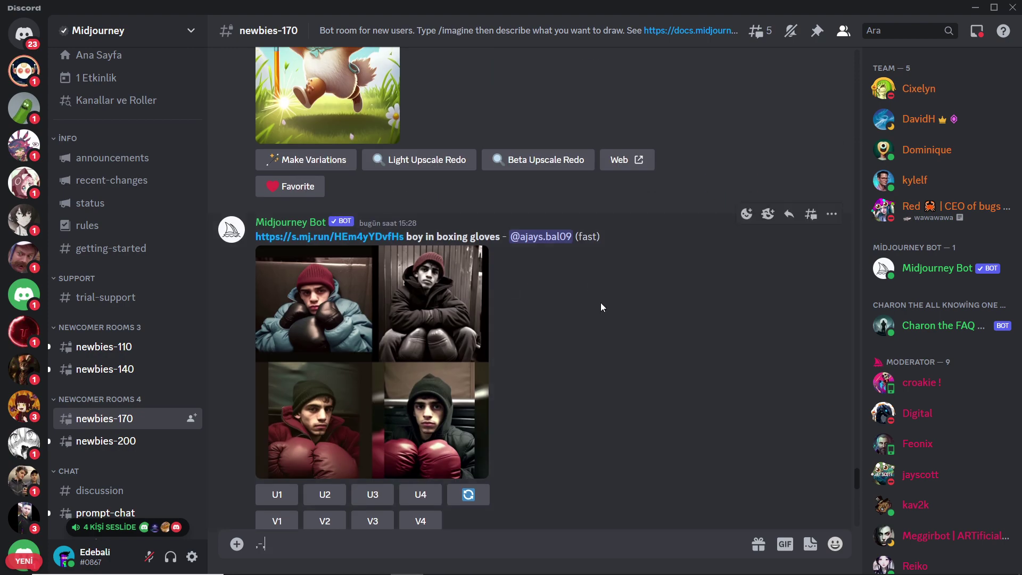
scroll(601, 302, "up", 4)
scroll(600, 303, "up", 2)
scroll(600, 305, "up", 3)
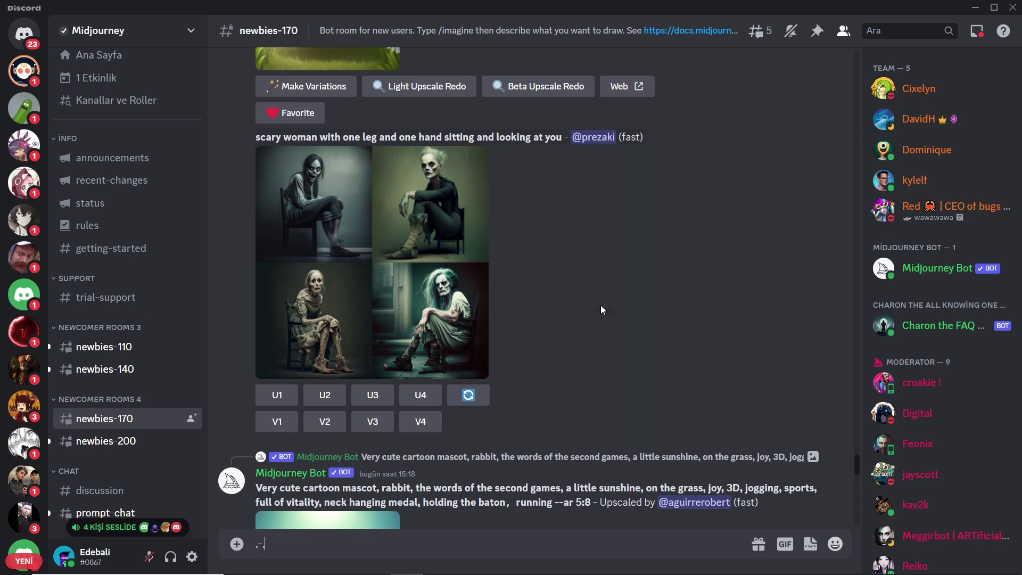
scroll(601, 305, "up", 5)
scroll(601, 305, "up", 5)
scroll(601, 309, "up", 5)
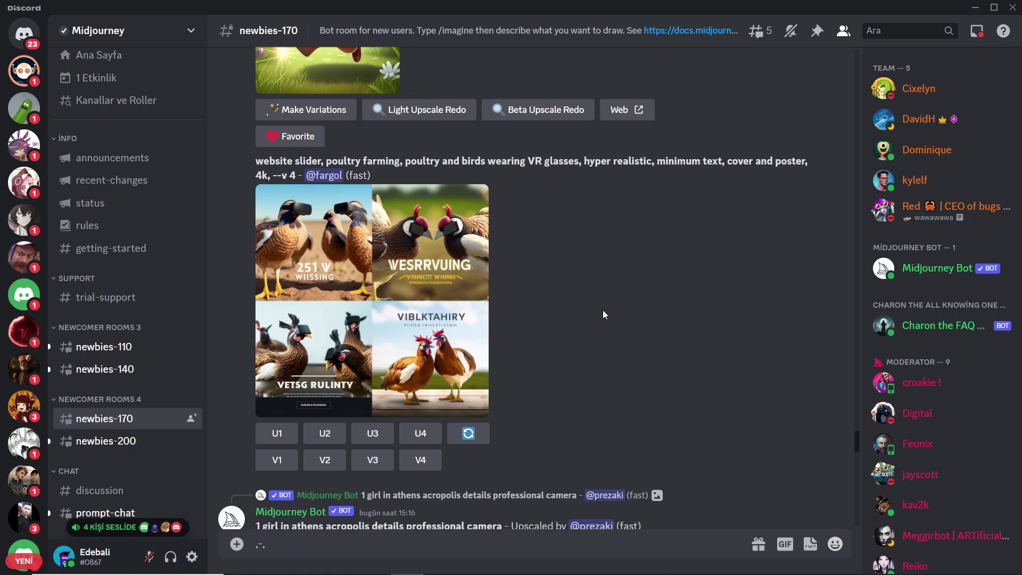
scroll(602, 310, "up", 5)
scroll(605, 314, "up", 5)
scroll(610, 318, "up", 5)
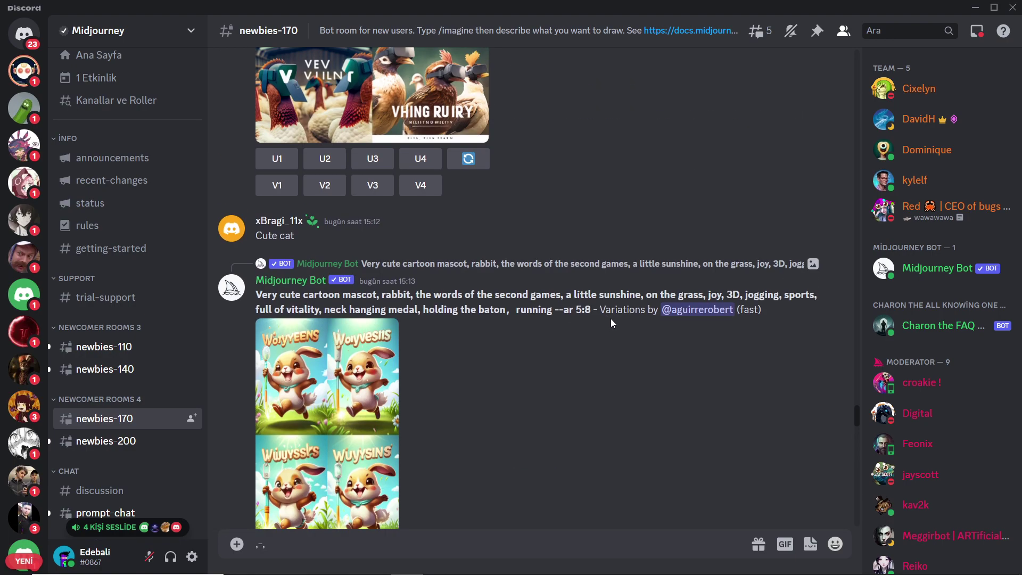
scroll(615, 317, "up", 5)
scroll(584, 315, "up", 5)
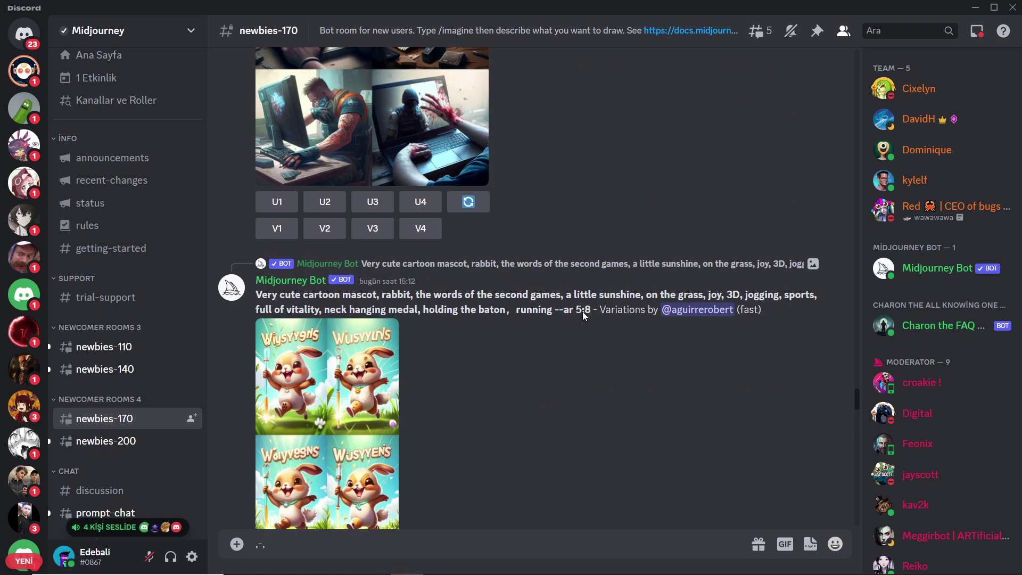
scroll(587, 314, "up", 5)
scroll(594, 316, "down", 5)
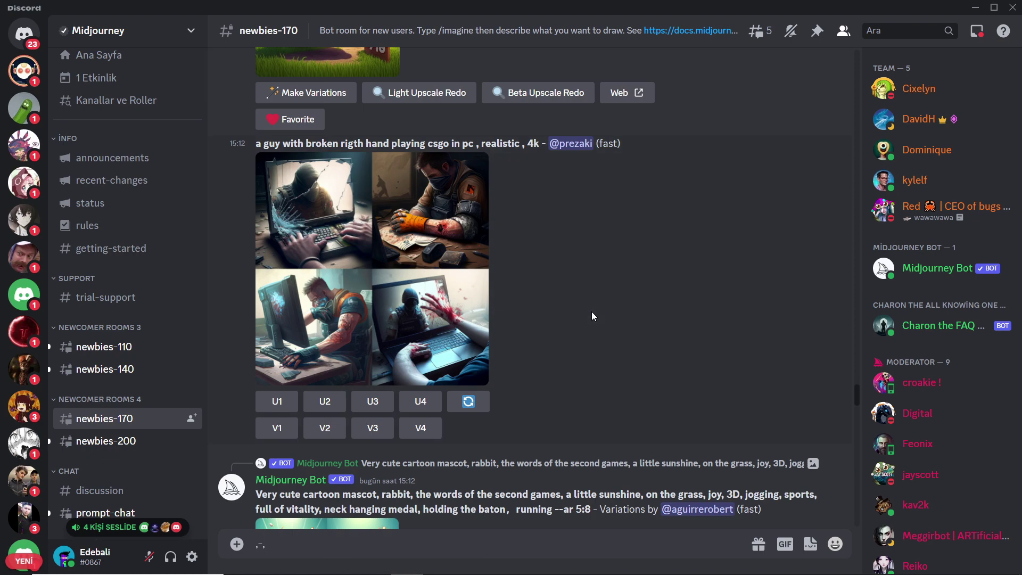
scroll(592, 315, "up", 5)
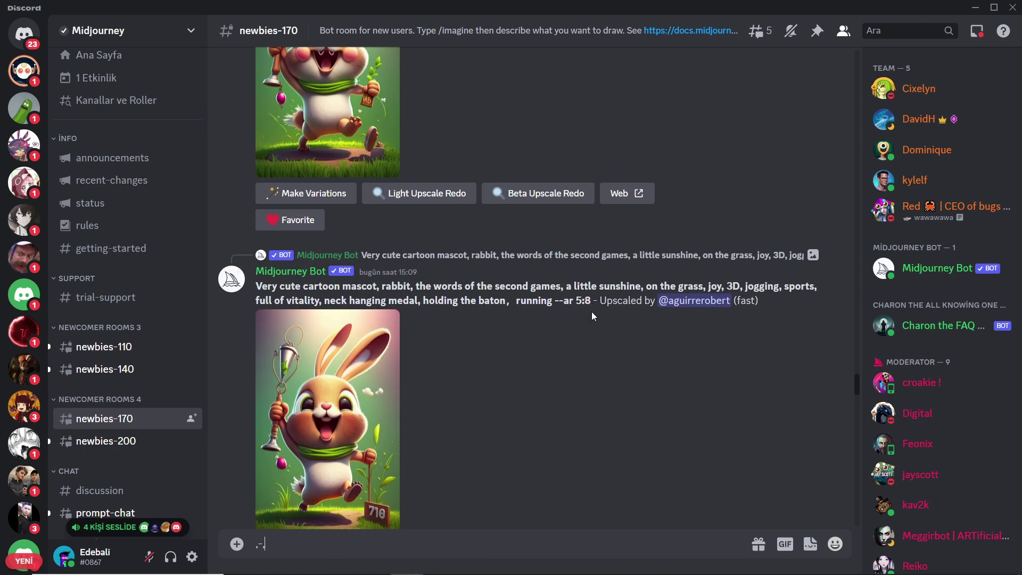
scroll(592, 312, "up", 5)
scroll(592, 312, "up", 5)
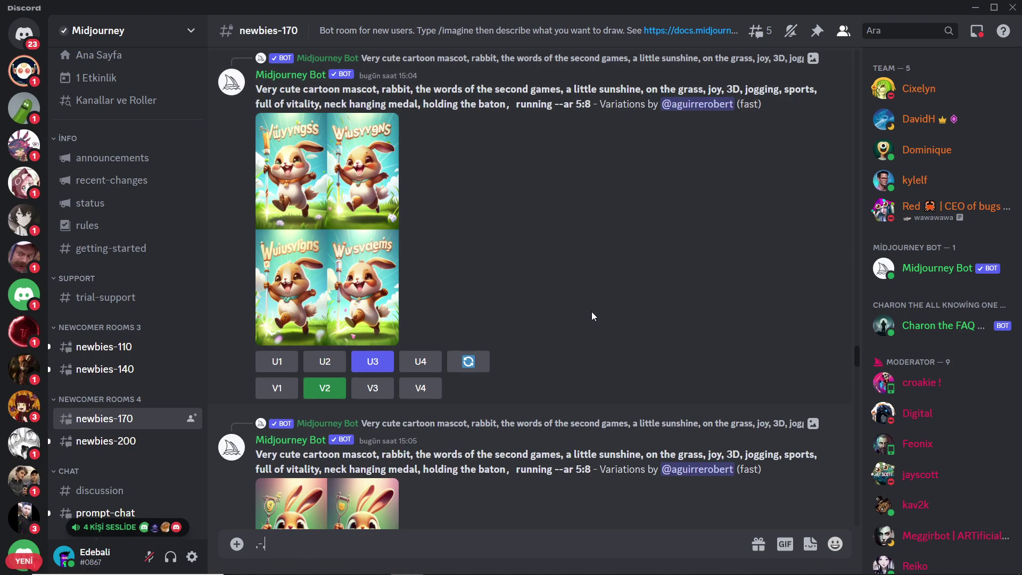
scroll(592, 311, "up", 5)
scroll(592, 312, "up", 5)
scroll(592, 315, "up", 5)
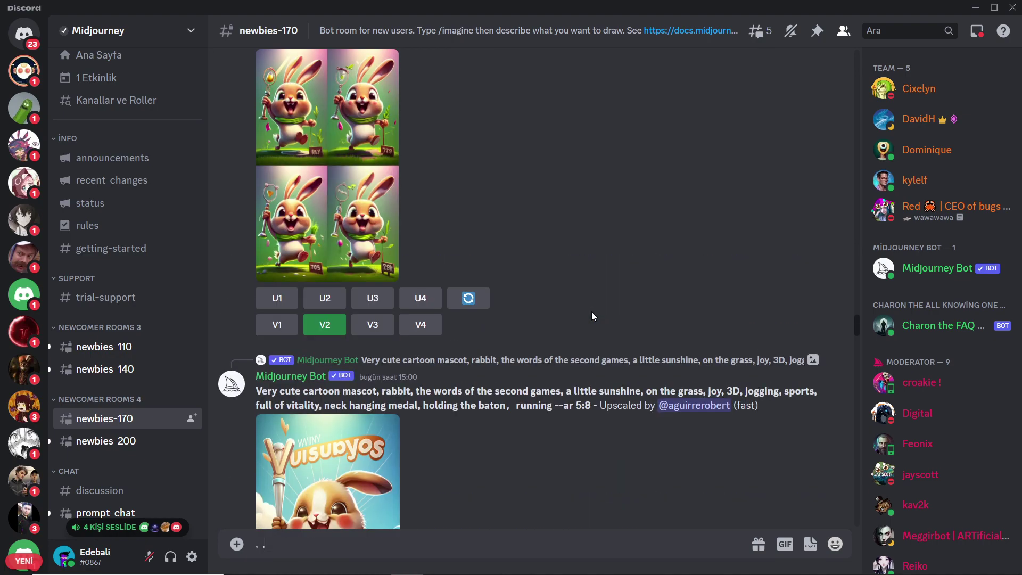
scroll(592, 315, "up", 2)
scroll(592, 311, "up", 5)
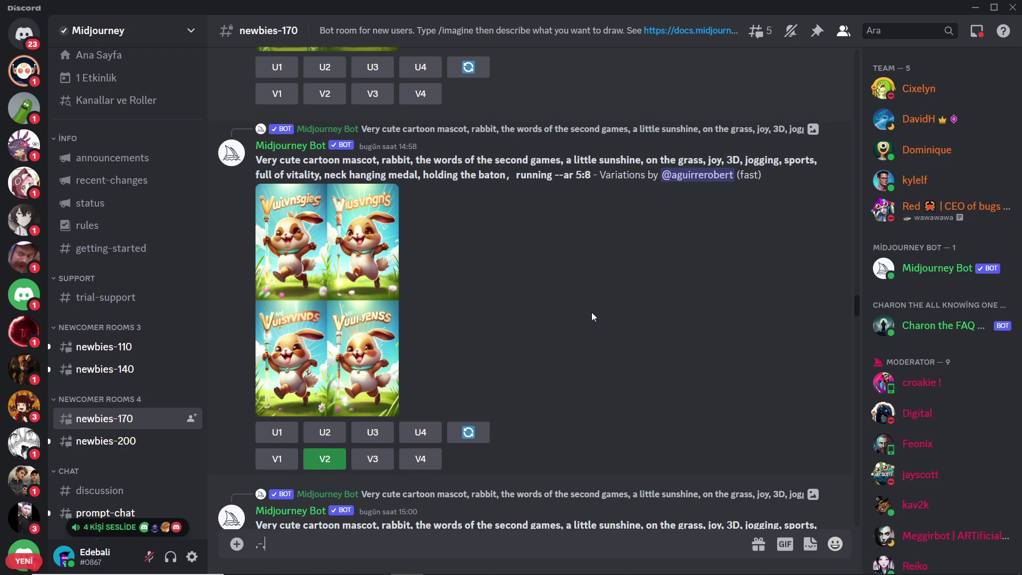
scroll(592, 314, "up", 5)
scroll(590, 322, "up", 1)
scroll(590, 324, "up", 5)
scroll(596, 327, "up", 5)
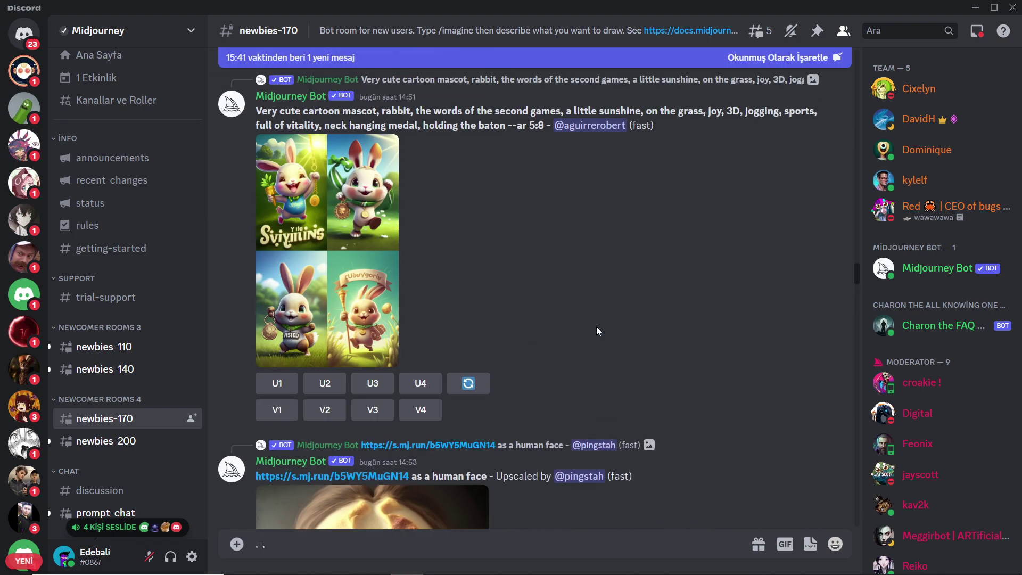
scroll(596, 327, "up", 5)
scroll(596, 326, "up", 3)
scroll(596, 326, "up", 5)
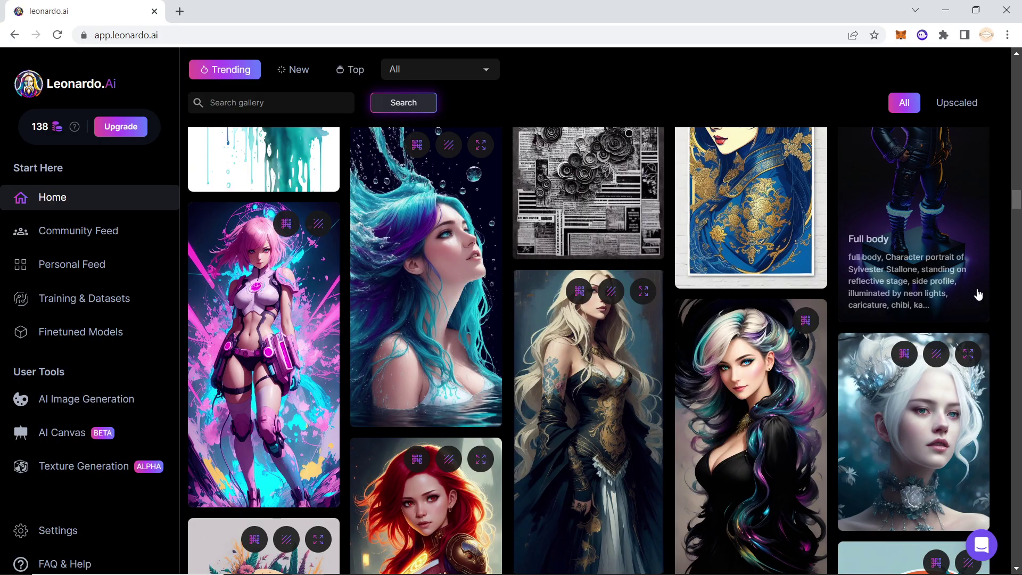
scroll(848, 351, "up", 5)
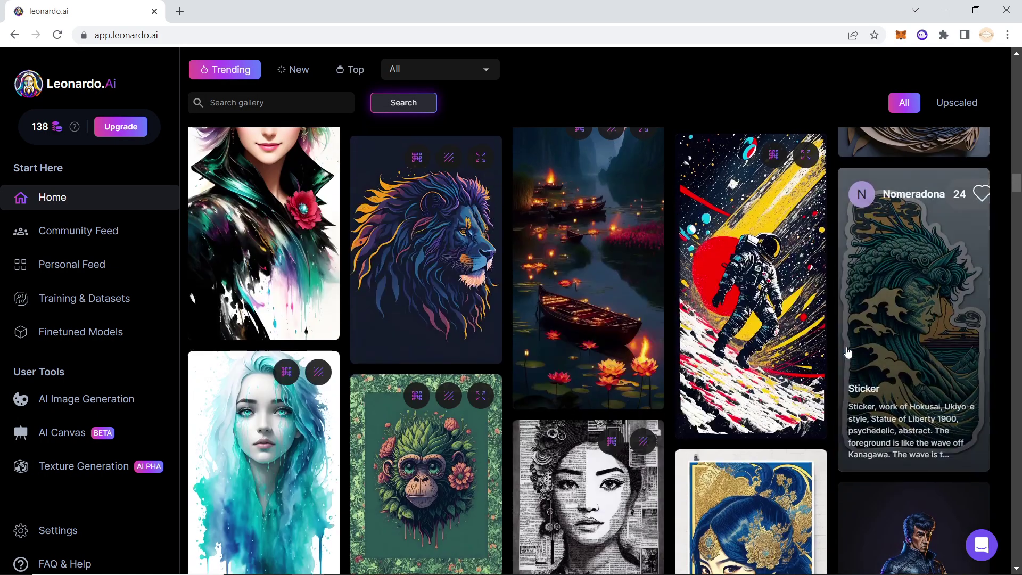
scroll(852, 353, "up", 3)
scroll(857, 355, "up", 5)
scroll(863, 358, "up", 3)
scroll(863, 358, "up", 3)
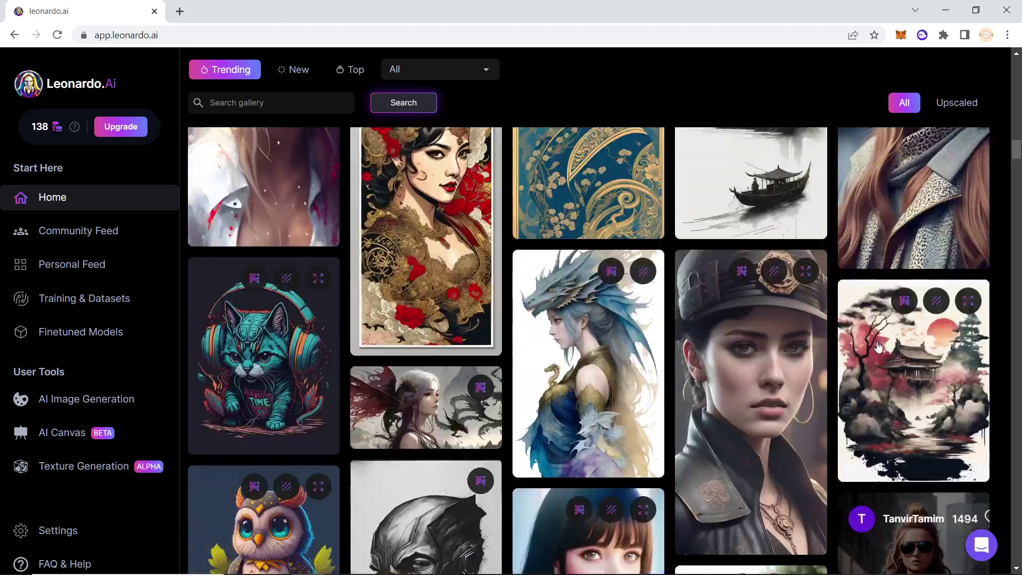
scroll(860, 354, "up", 2)
scroll(851, 348, "up", 5)
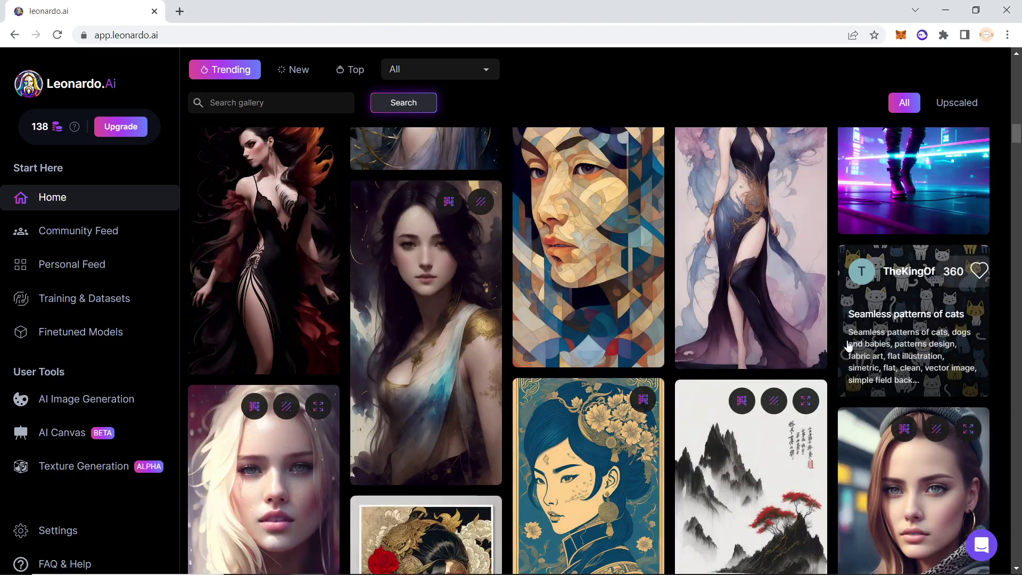
scroll(820, 349, "up", 5)
scroll(756, 343, "up", 5)
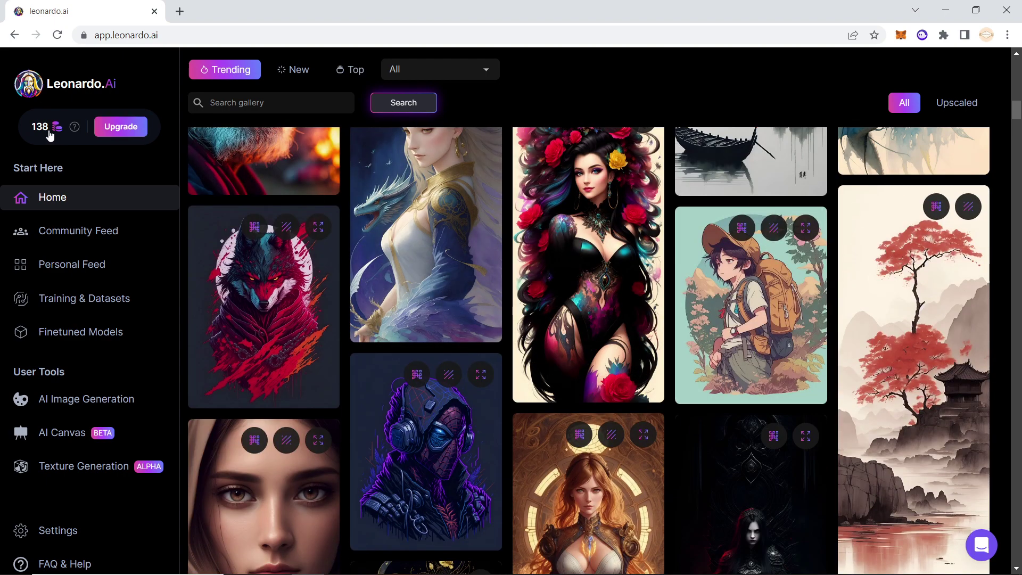
View the subscription plans and pricing page, then return to the Home page
left_click(55, 129)
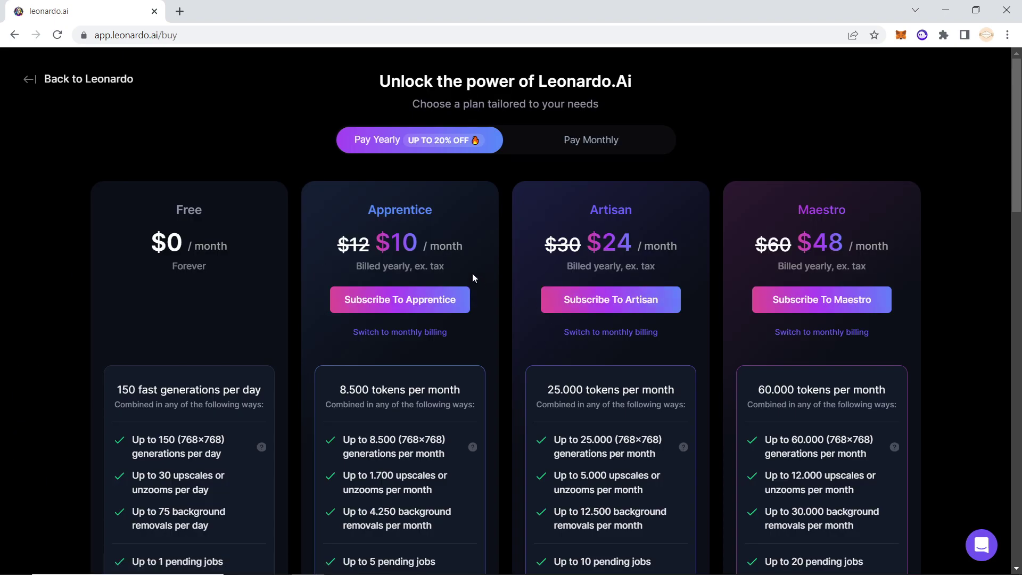
scroll(721, 289, "down", 4)
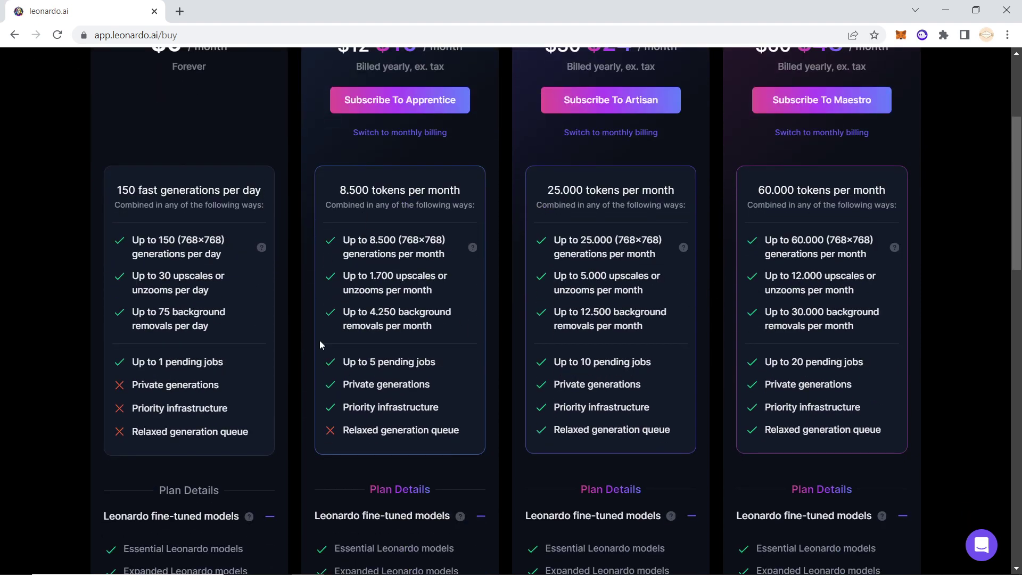
scroll(446, 344, "up", 4)
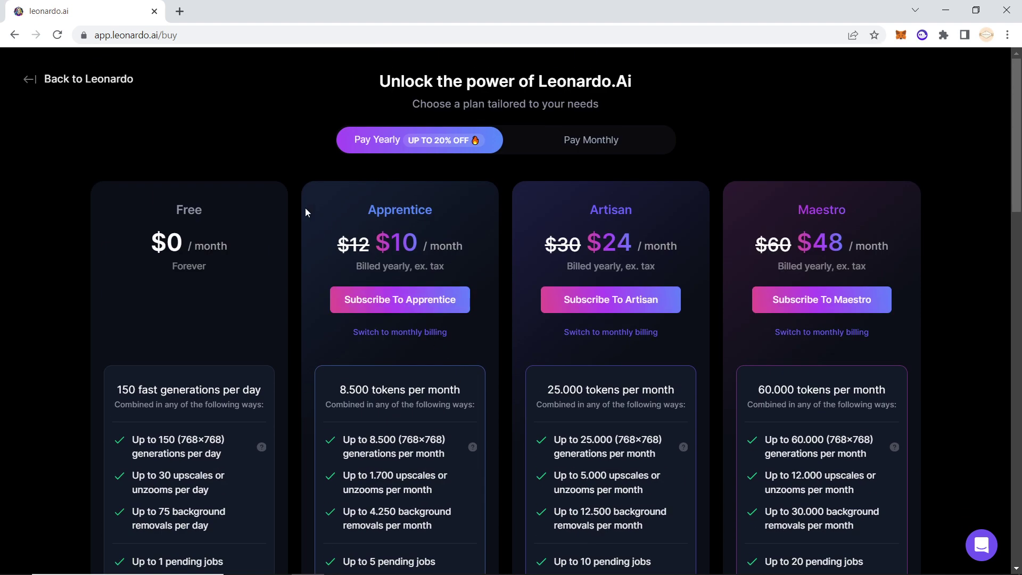
left_click(57, 84)
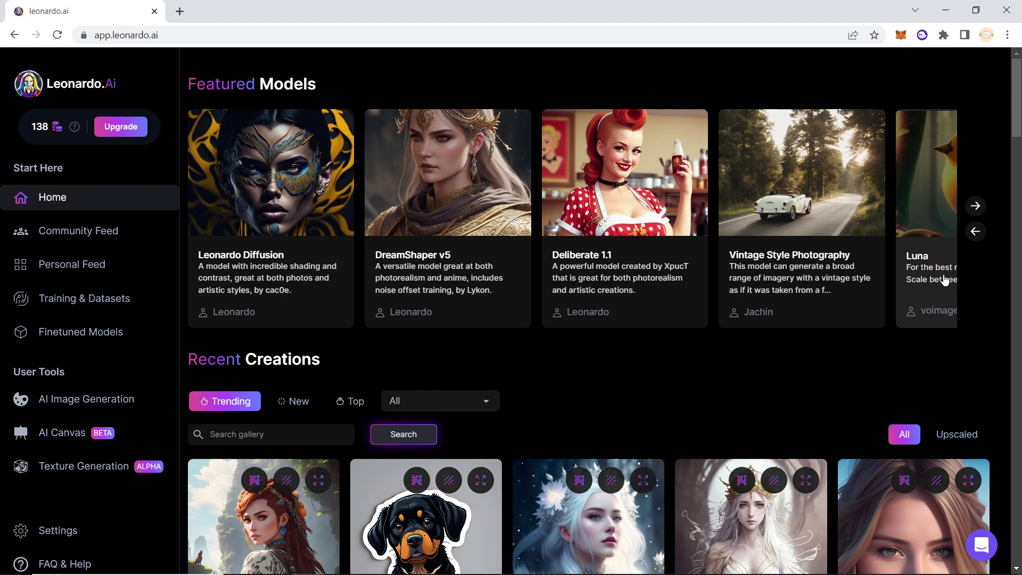
Scroll the gallery to the neon-city cyberpunk image of a man in a red jacket and open its details
scroll(944, 280, "down", 6)
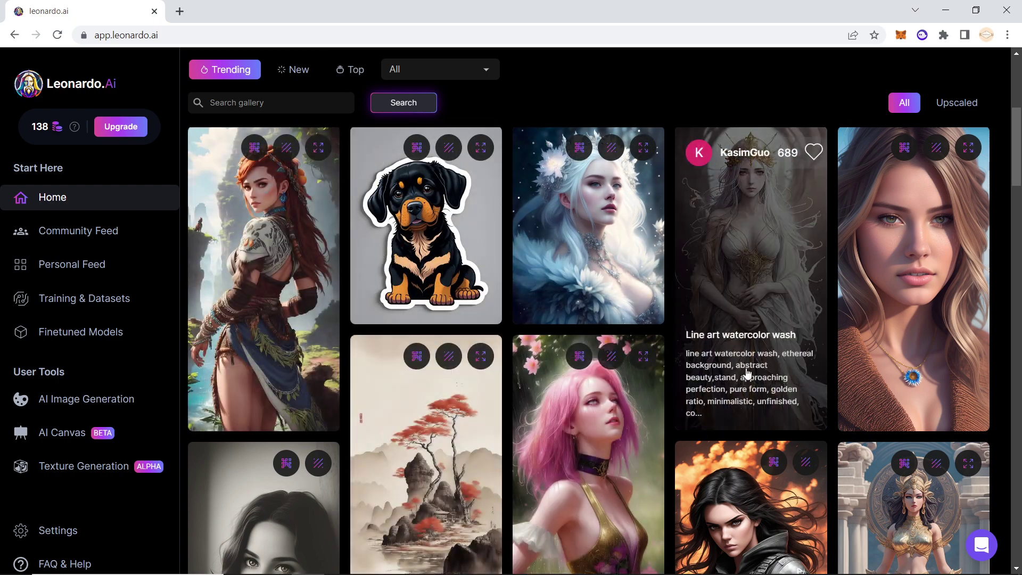
scroll(607, 410, "down", 1)
scroll(692, 392, "down", 2)
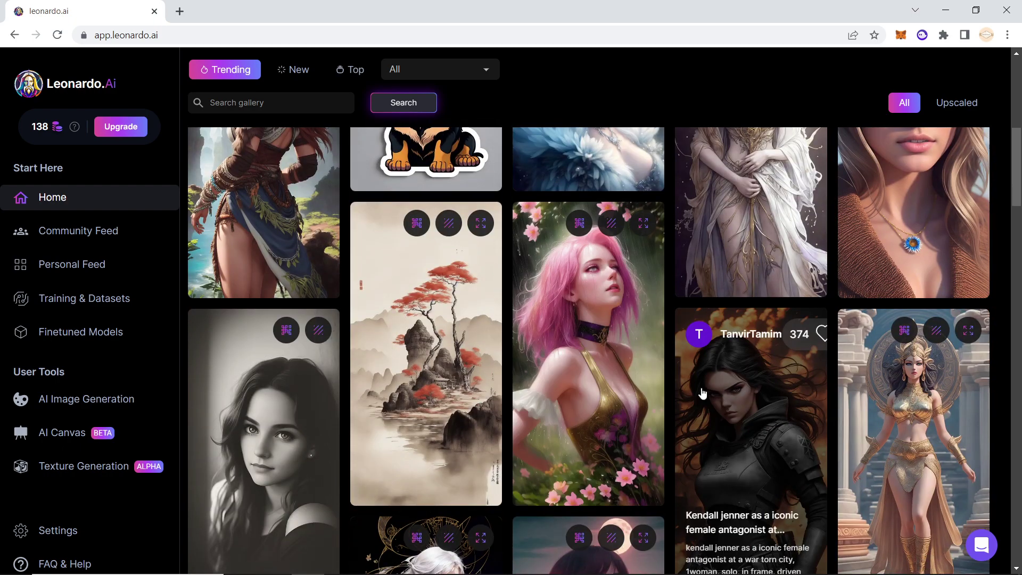
scroll(613, 341, "down", 6)
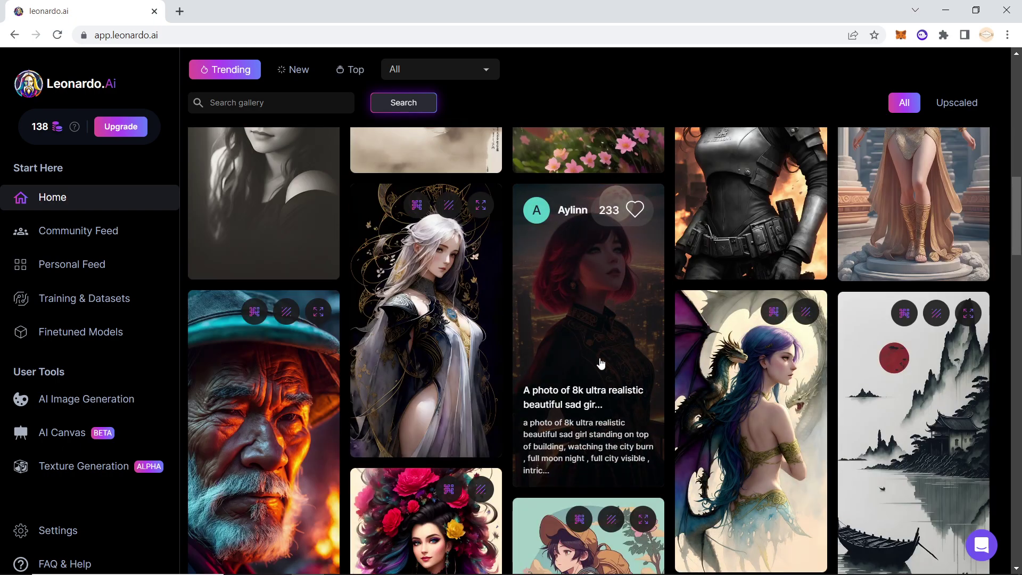
scroll(607, 354, "down", 4)
scroll(720, 338, "up", 2)
scroll(613, 229, "up", 1)
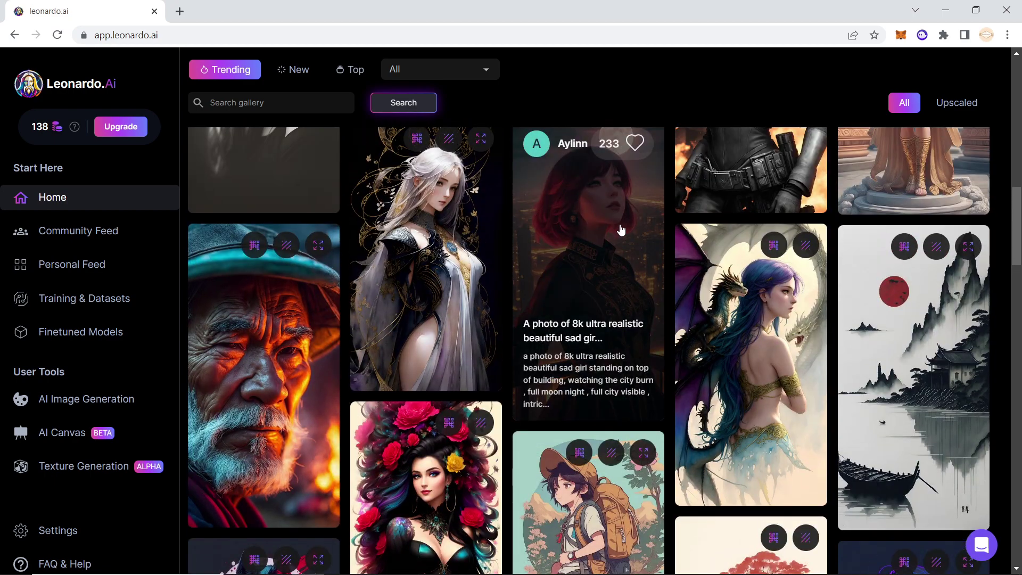
scroll(607, 242, "down", 6)
scroll(692, 299, "down", 5)
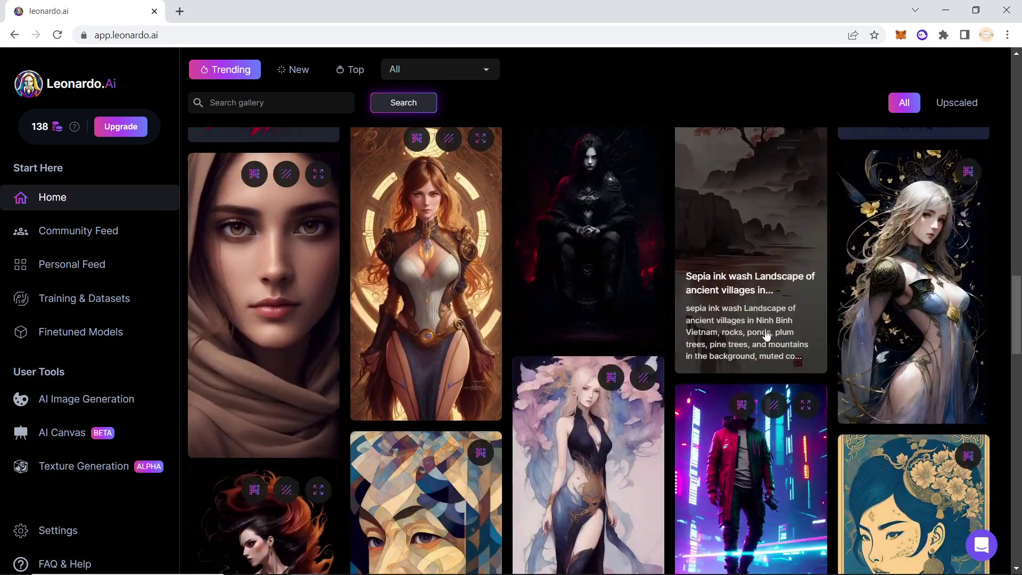
scroll(692, 298, "down", 2)
scroll(533, 372, "down", 2)
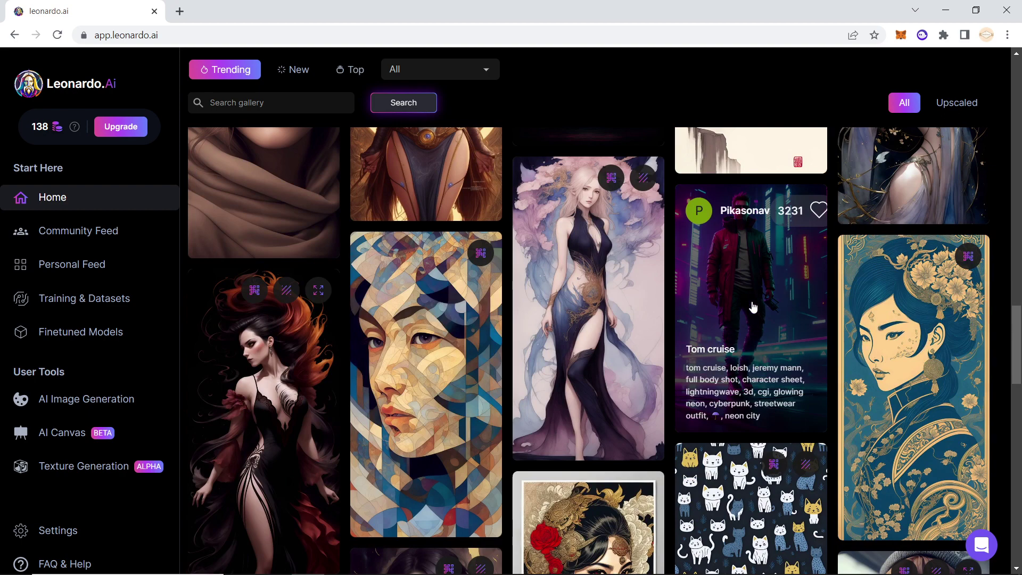
left_click(753, 307)
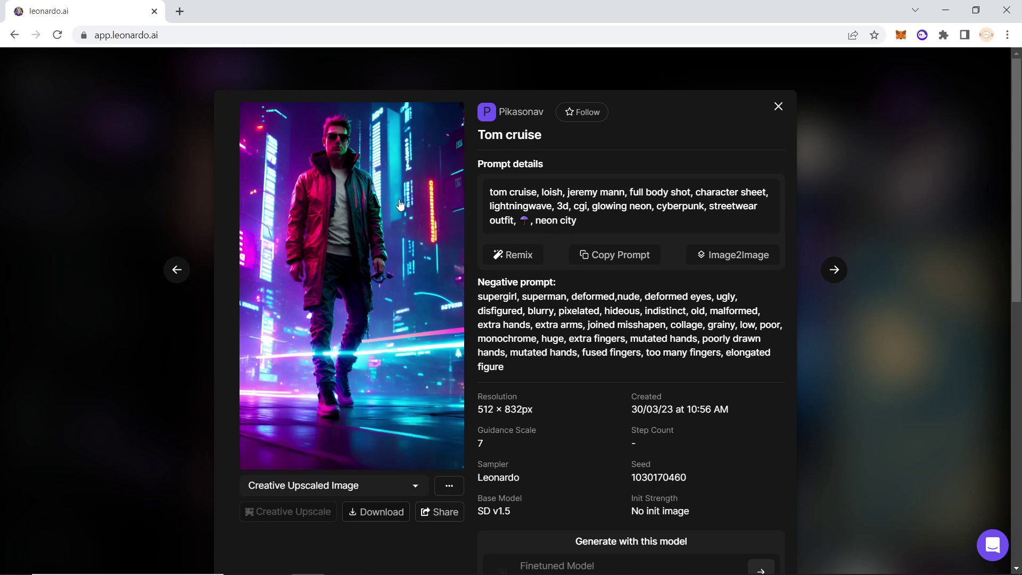
Highlight the image's prompt, then find and highlight the RPG 4.0 finetuned model entry
left_click_drag(490, 192, 634, 220)
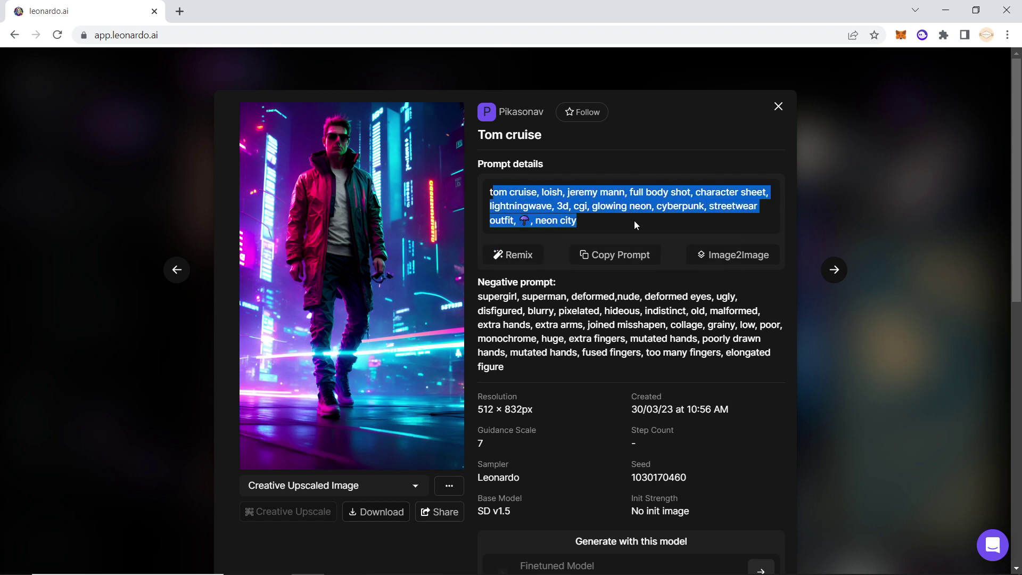
left_click(591, 219)
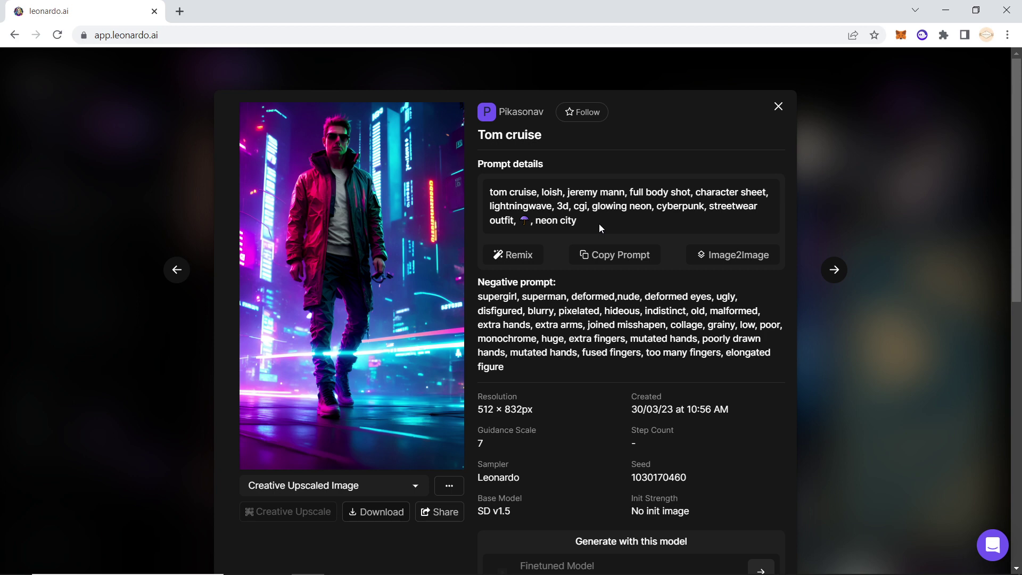
scroll(599, 224, "down", 4)
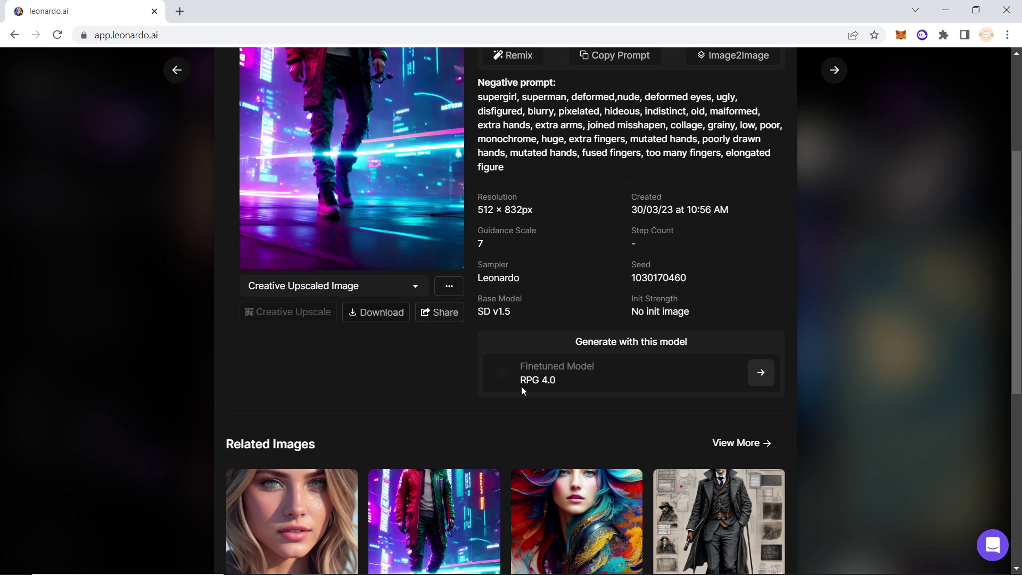
left_click_drag(523, 380, 559, 390)
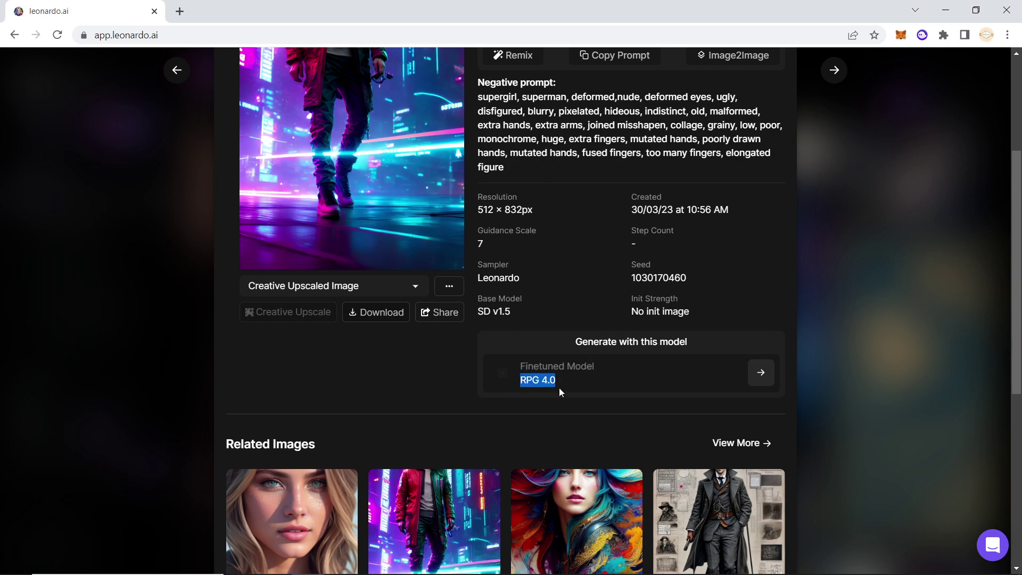
scroll(636, 361, "down", 7)
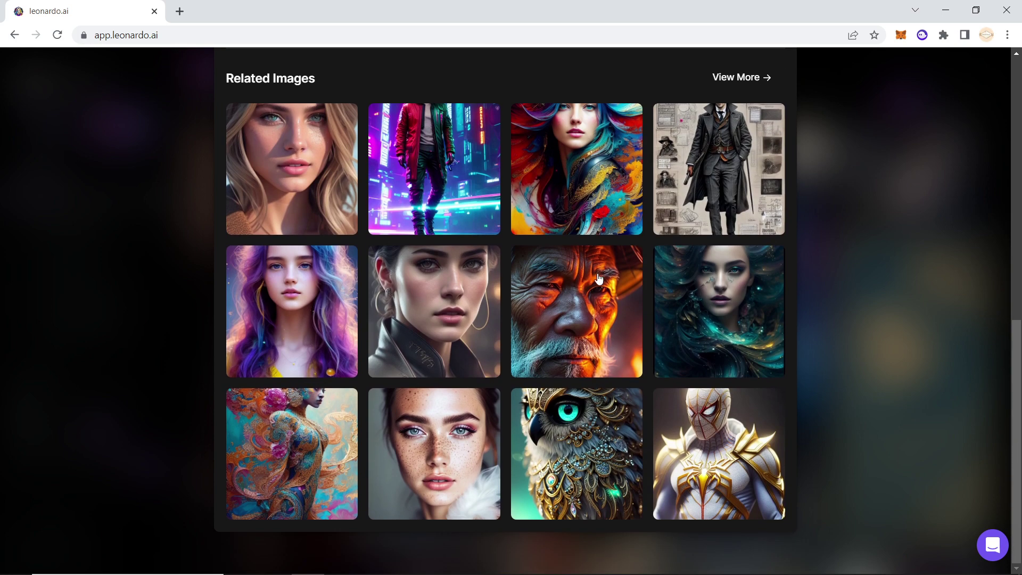
Highlight the Negative prompt heading and its text
scroll(633, 305, "up", 4)
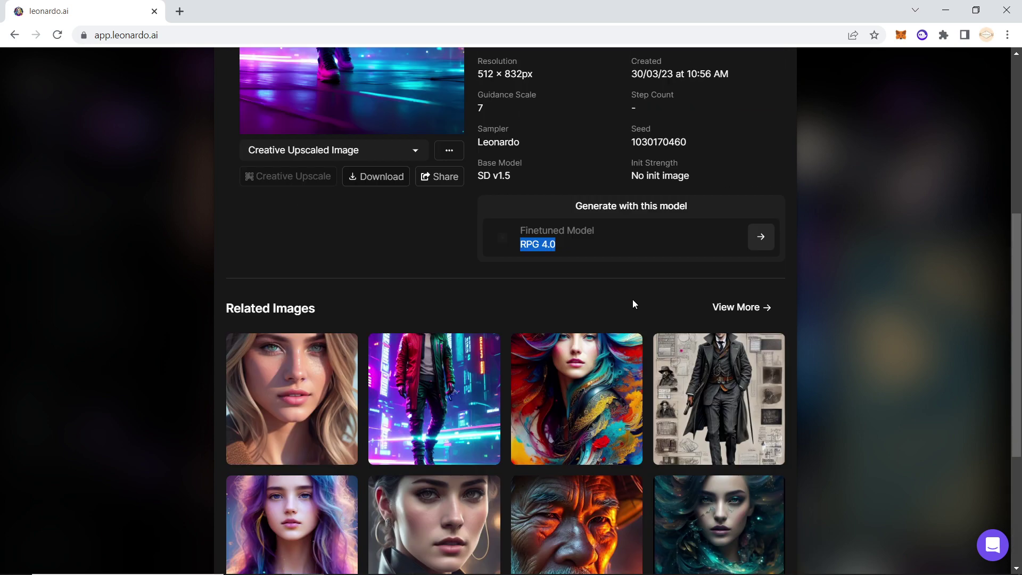
scroll(632, 298, "up", 4)
scroll(614, 319, "up", 2)
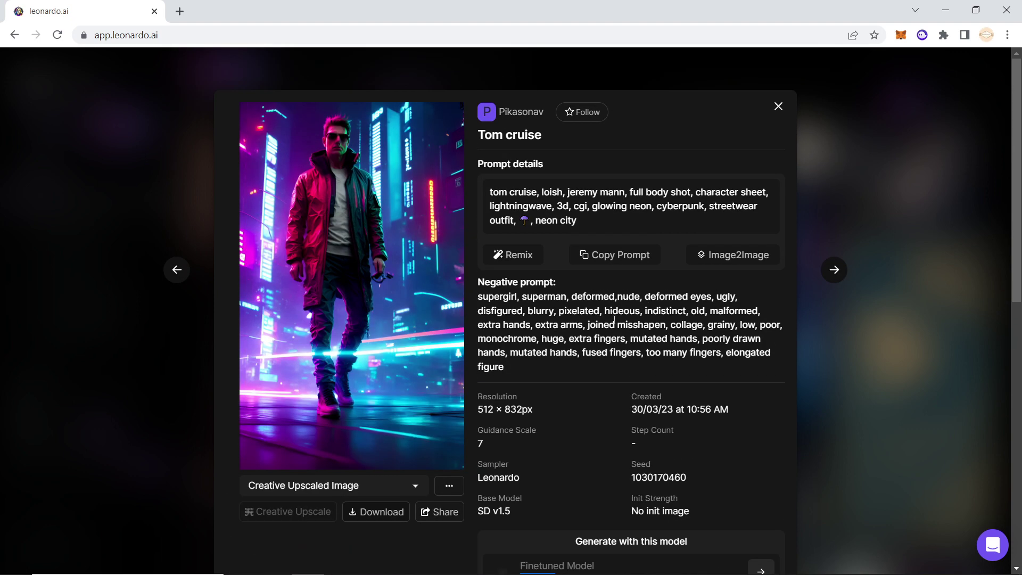
left_click_drag(483, 280, 579, 283)
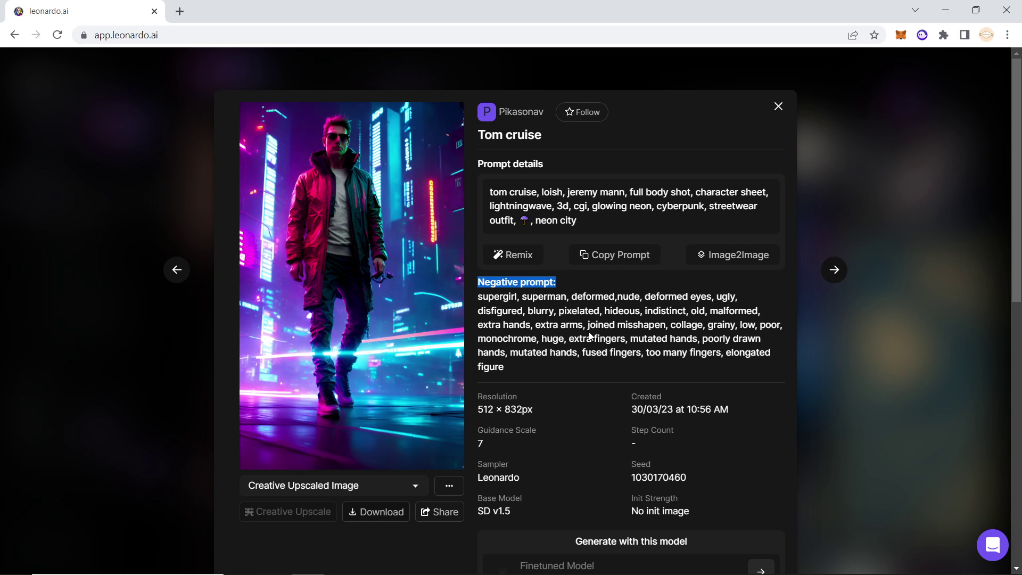
left_click_drag(554, 325, 628, 338)
Close the image details modal
scroll(627, 338, "down", 1)
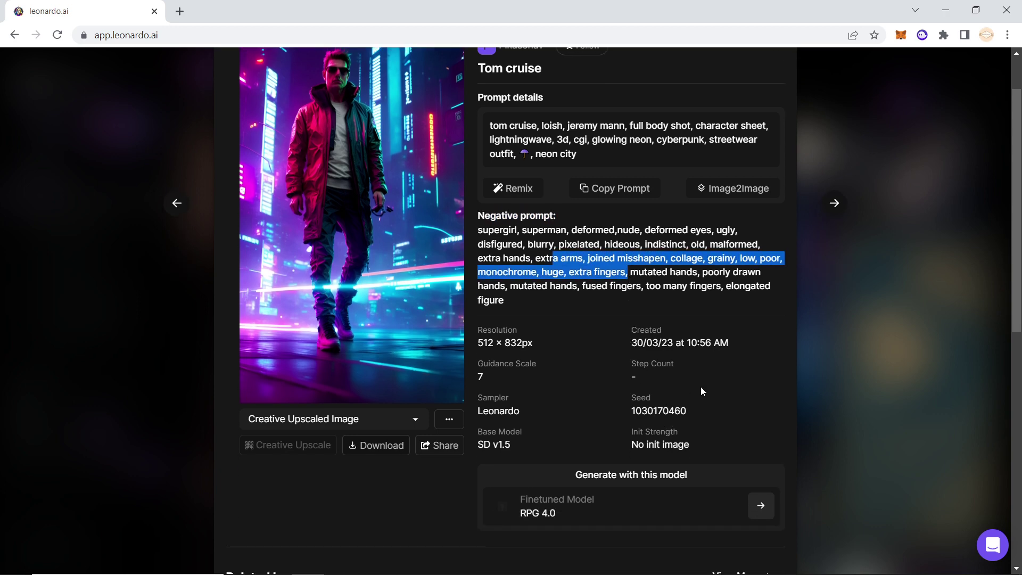
scroll(691, 433, "up", 1)
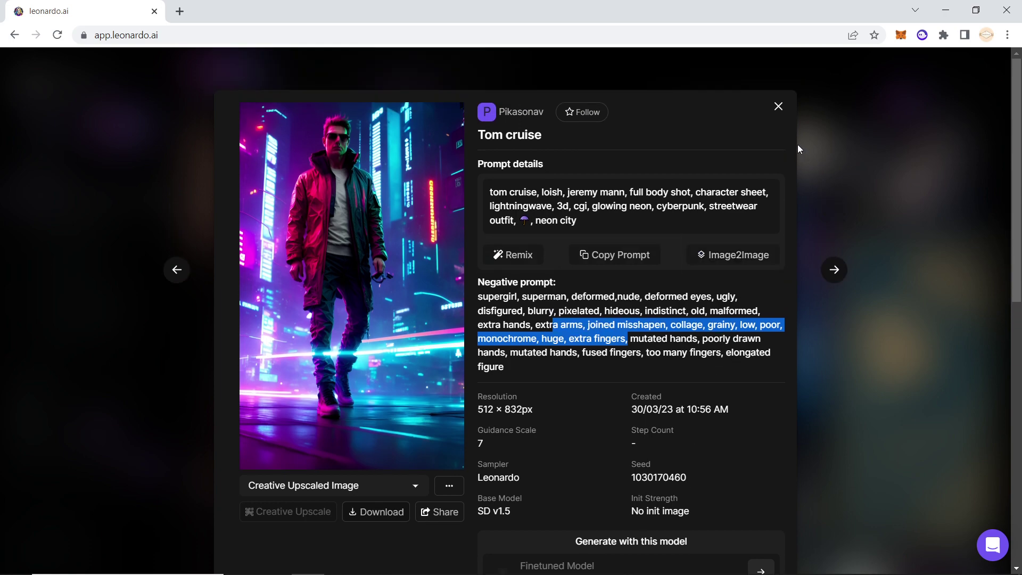
left_click(779, 105)
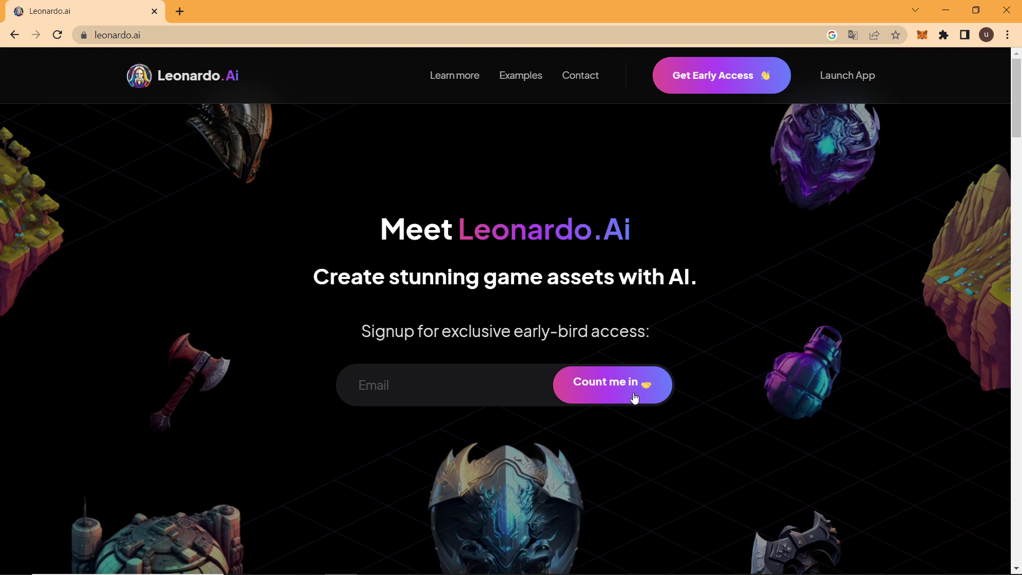
Launch the app from leonardo.ai, confirm 'Yes, I'm whitelisted', and choose 'Login to Leonardo.Ai'
left_click(830, 76)
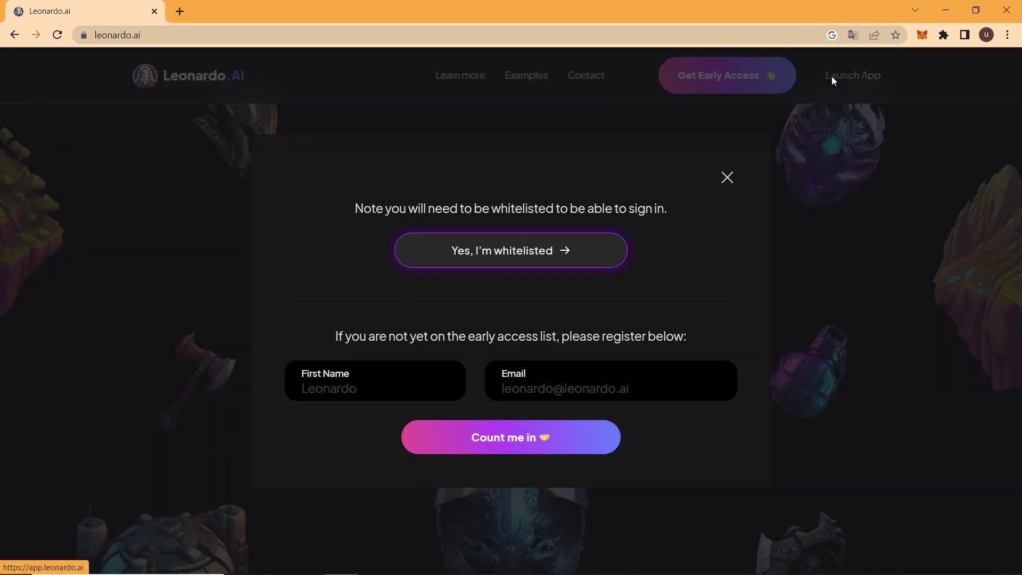
left_click(541, 259)
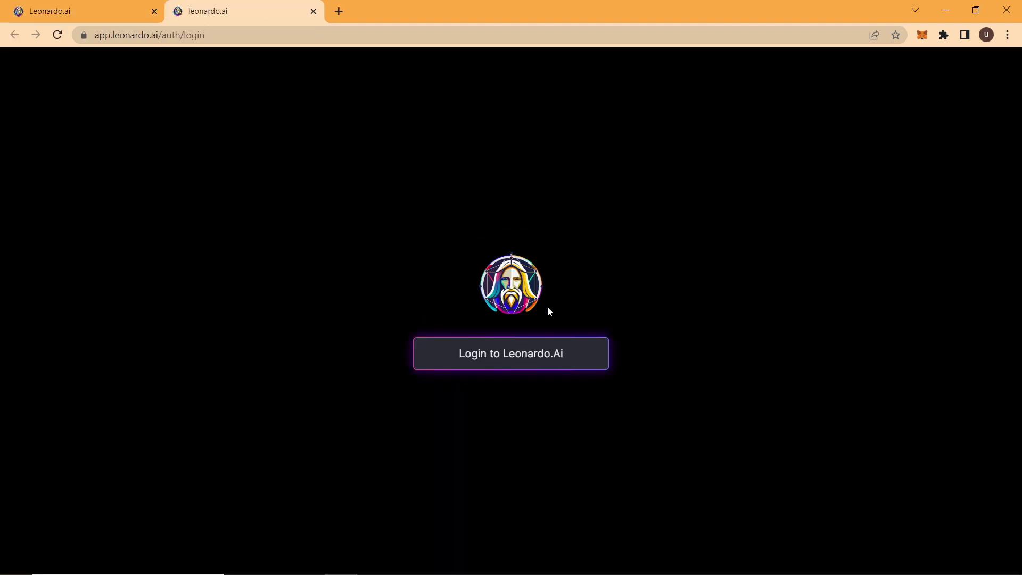
left_click(481, 368)
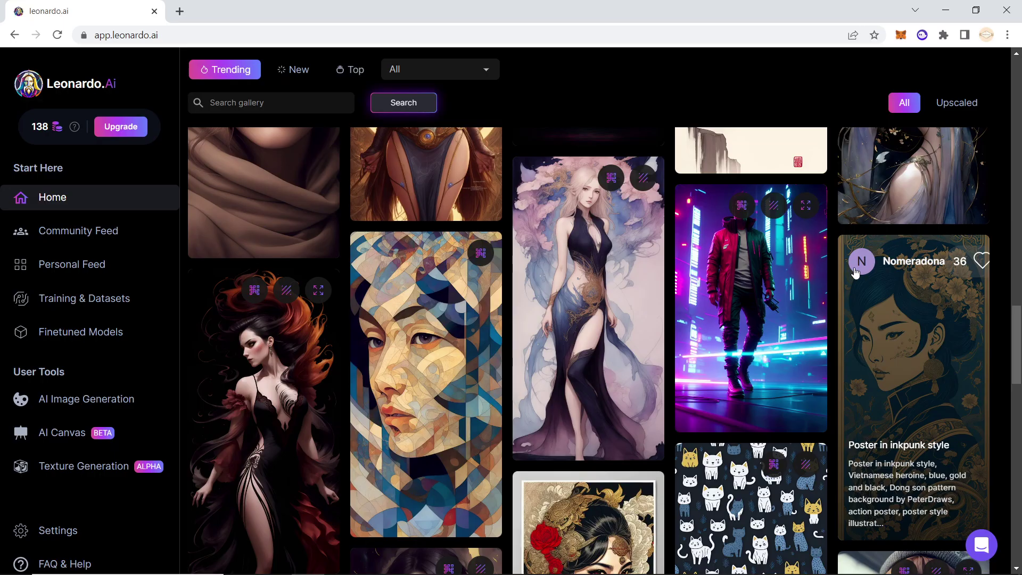
scroll(708, 240, "up", 6)
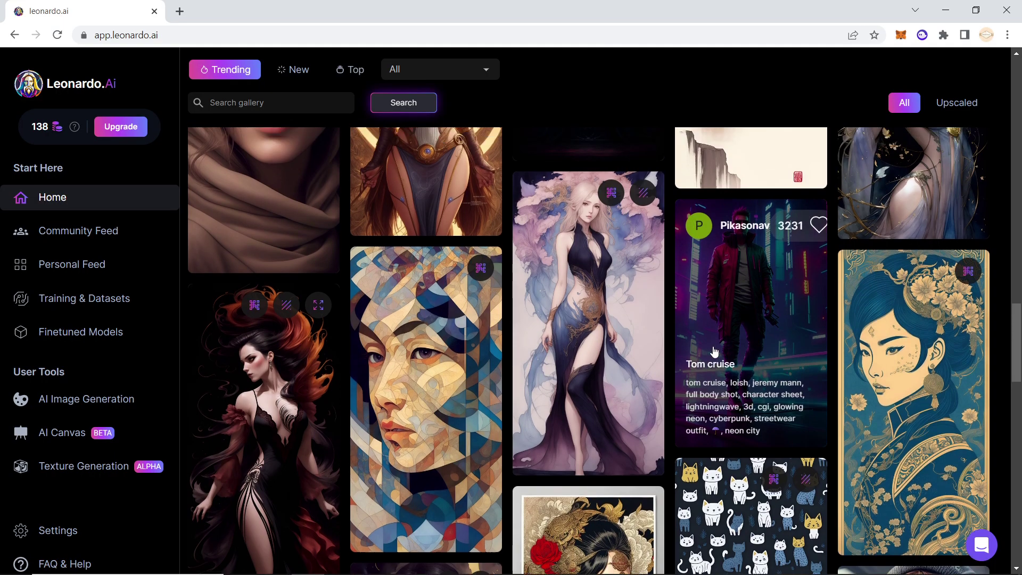
scroll(532, 319, "up", 3)
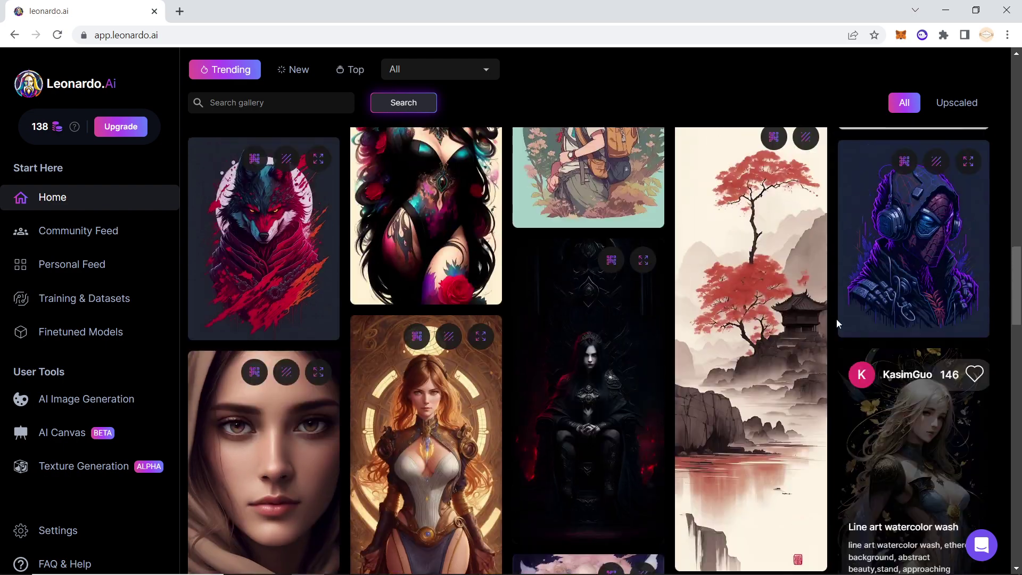
scroll(689, 238, "up", 5)
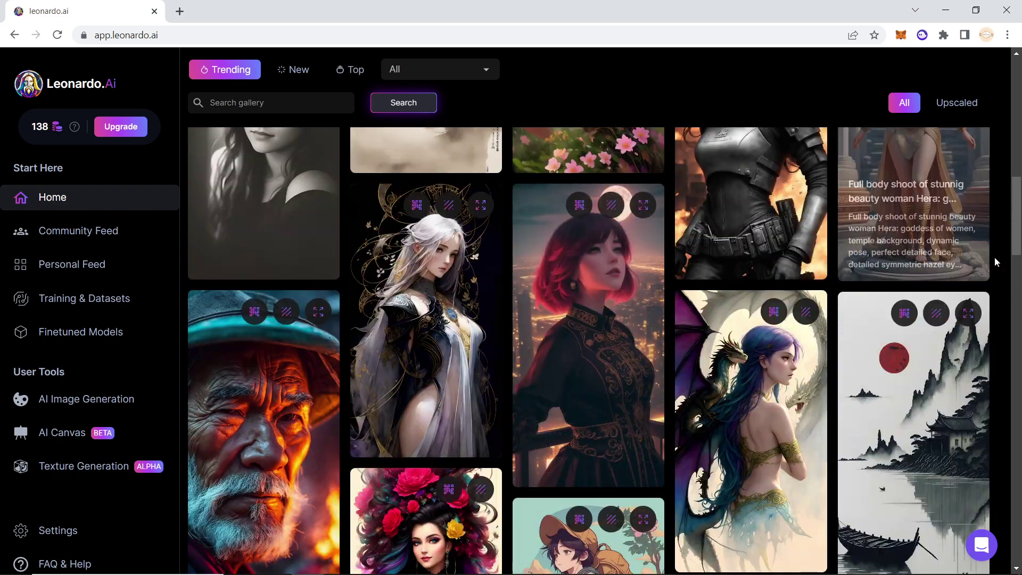
scroll(798, 298, "up", 1)
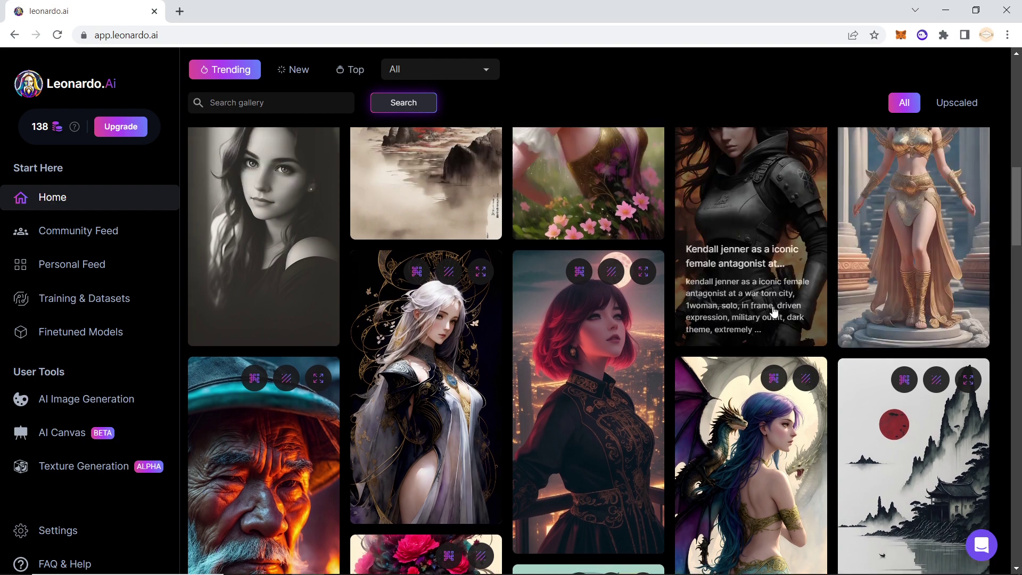
scroll(739, 319, "up", 4)
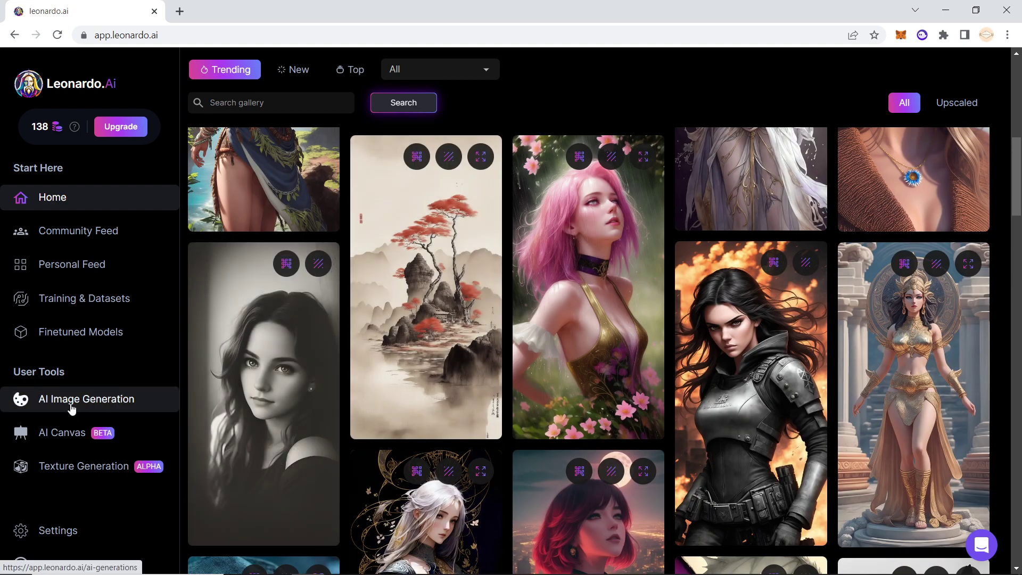
Look through earlier generations in the AI Image Generation tool, then return to the Home page
left_click(71, 406)
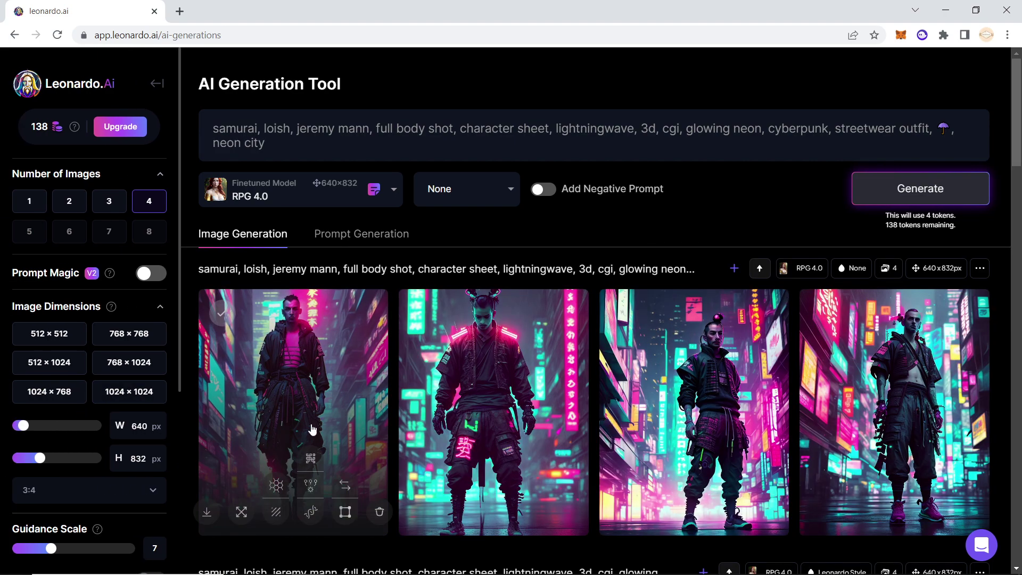
scroll(422, 362, "down", 5)
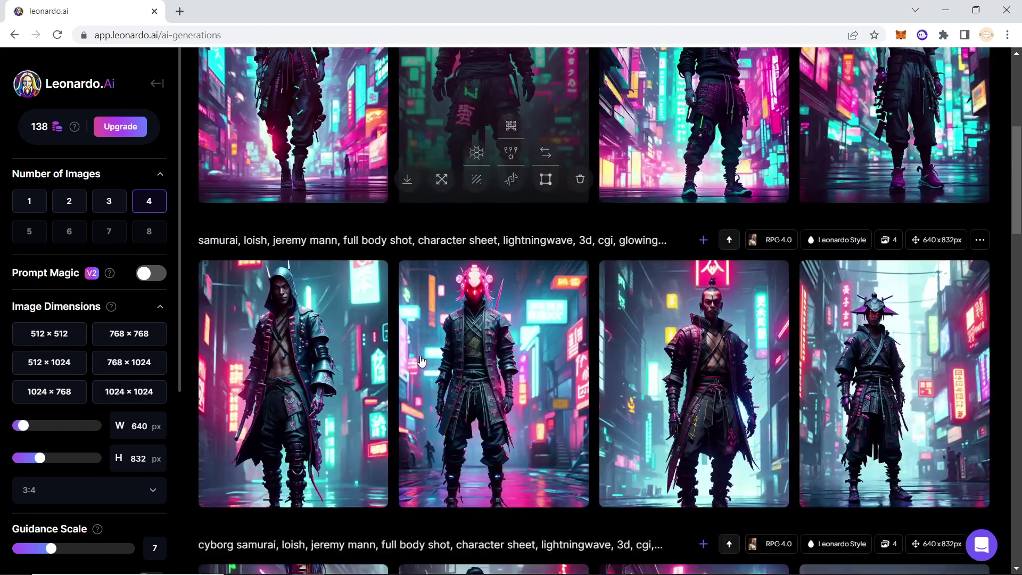
scroll(732, 372, "down", 1)
scroll(732, 371, "down", 2)
scroll(586, 372, "down", 2)
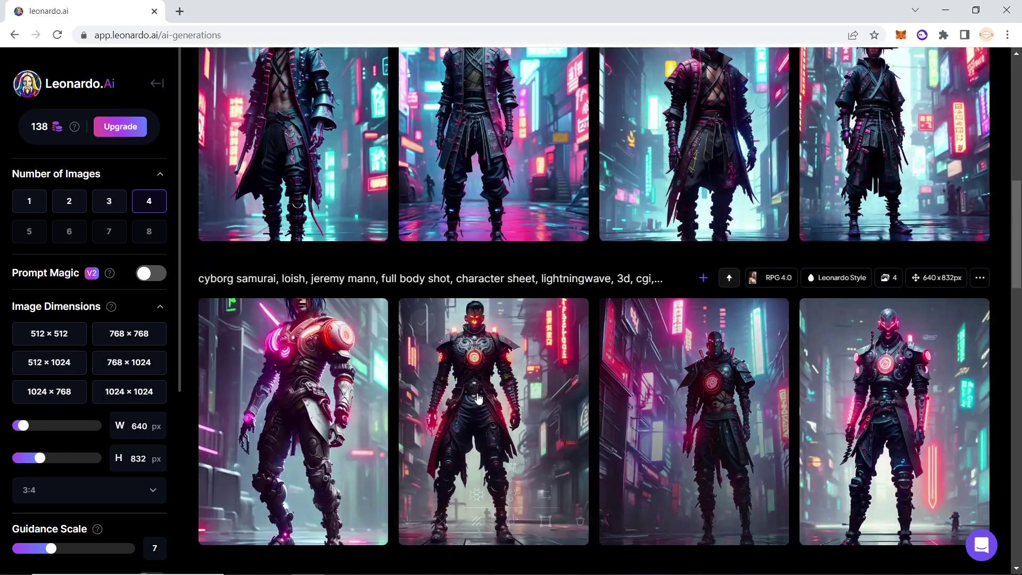
scroll(402, 376, "down", 5)
scroll(410, 353, "up", 7)
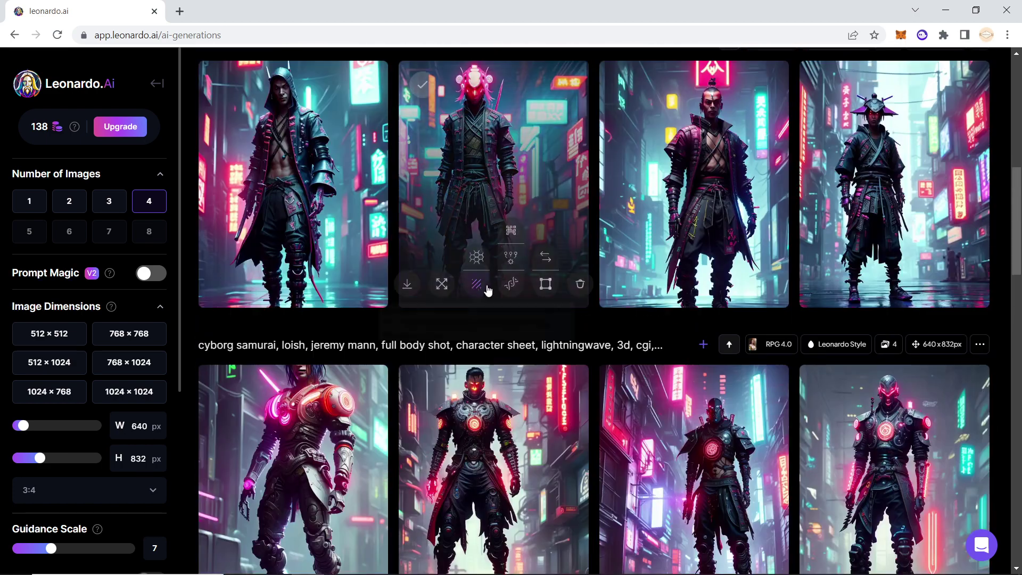
scroll(405, 298, "up", 5)
scroll(330, 306, "up", 2)
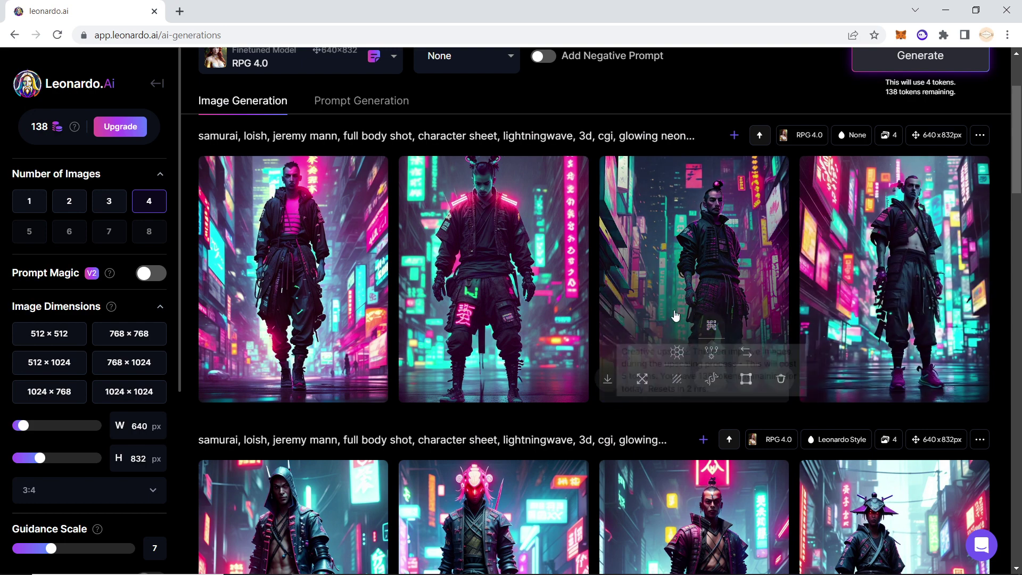
scroll(479, 293, "up", 2)
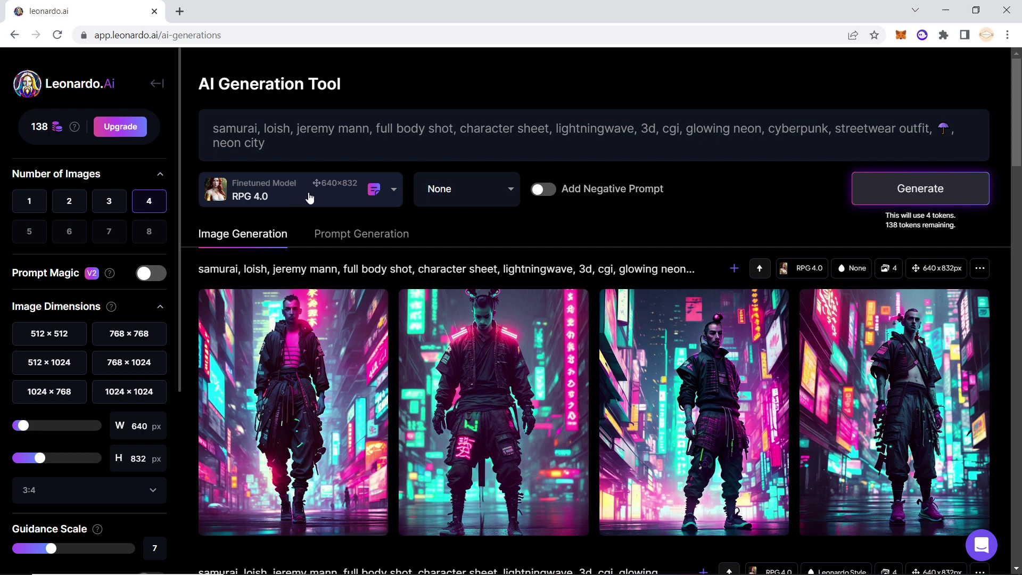
left_click(160, 81)
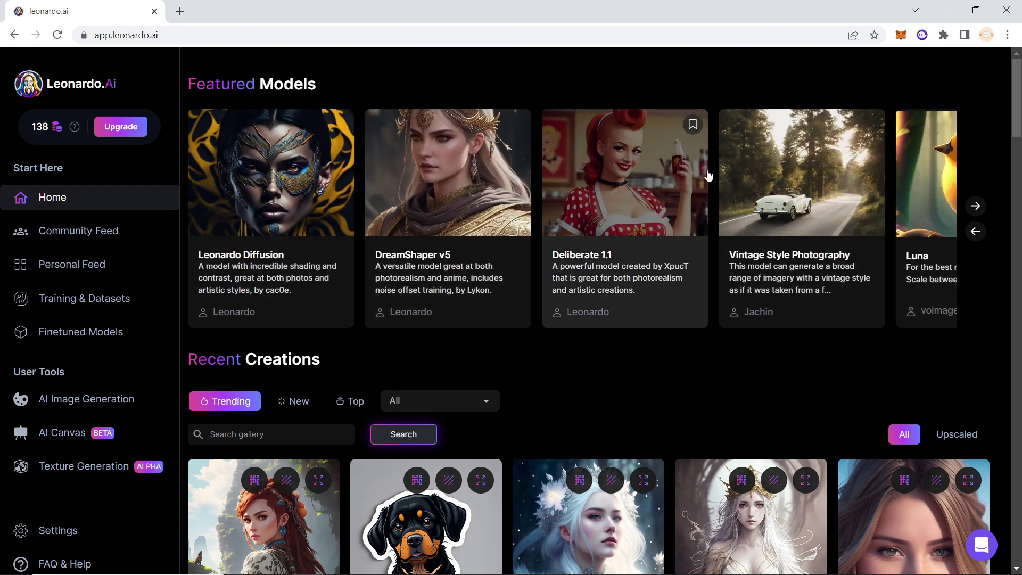
Advance the Featured Models carousel four times, then open the Personal Feed
left_click(975, 210)
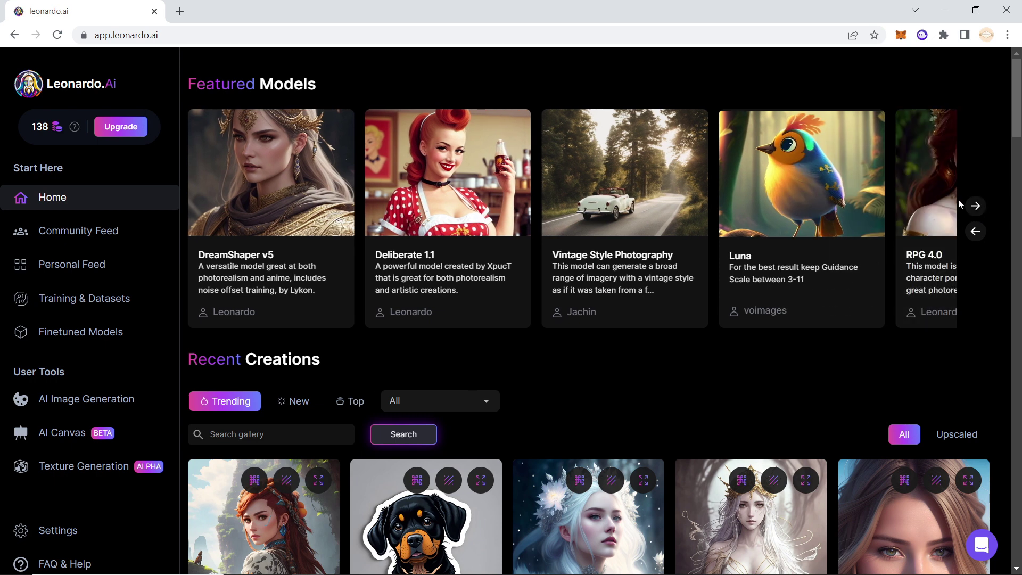
left_click(975, 207)
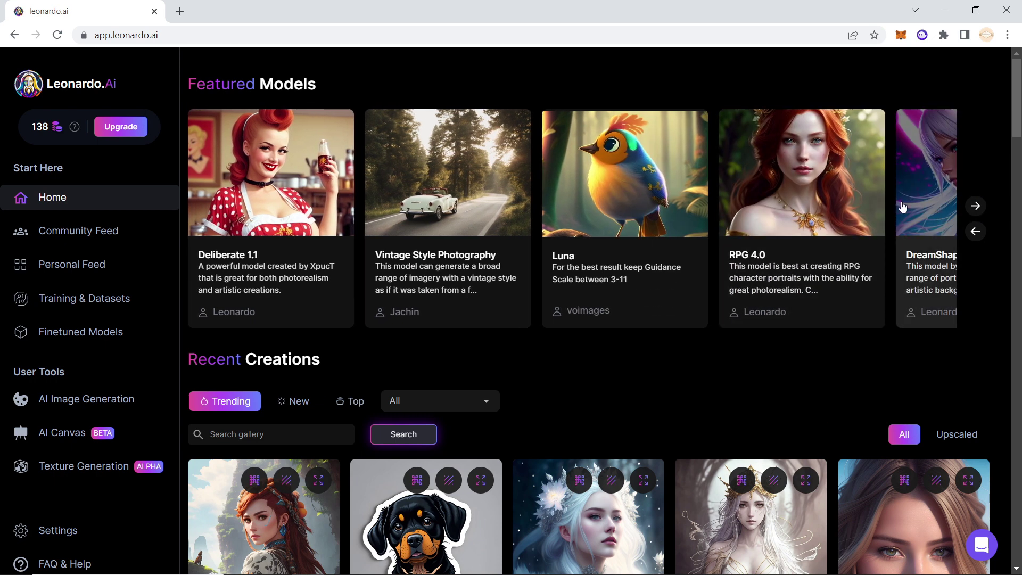
left_click(982, 207)
left_click(985, 208)
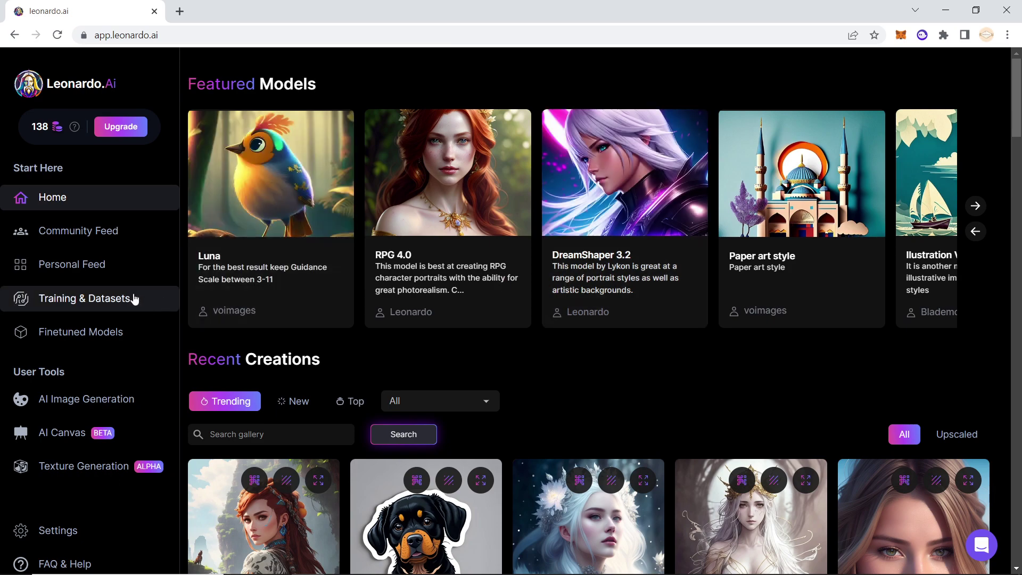
left_click(140, 271)
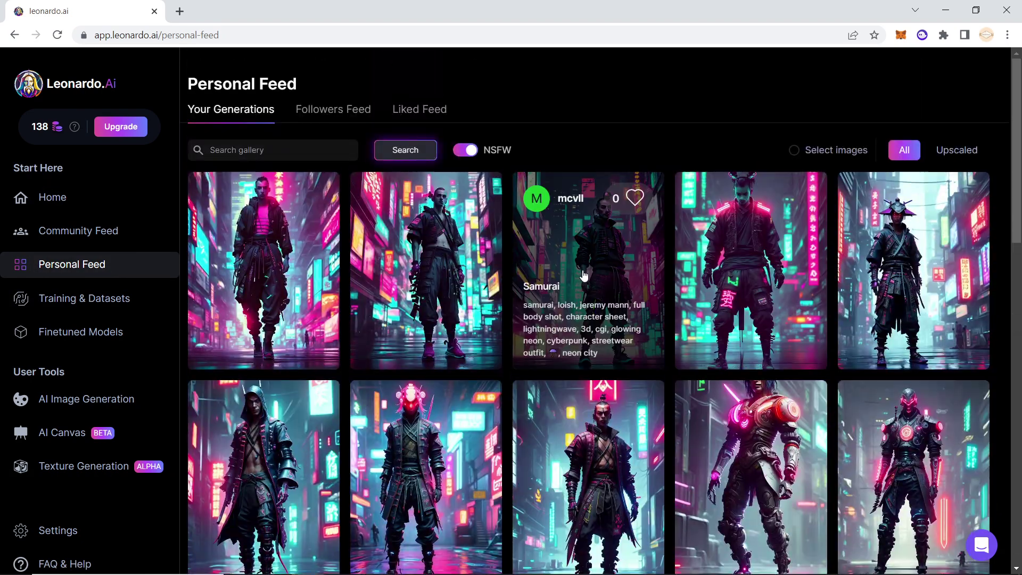
Open a Samurai image's details and view its full-size download
left_click(583, 270)
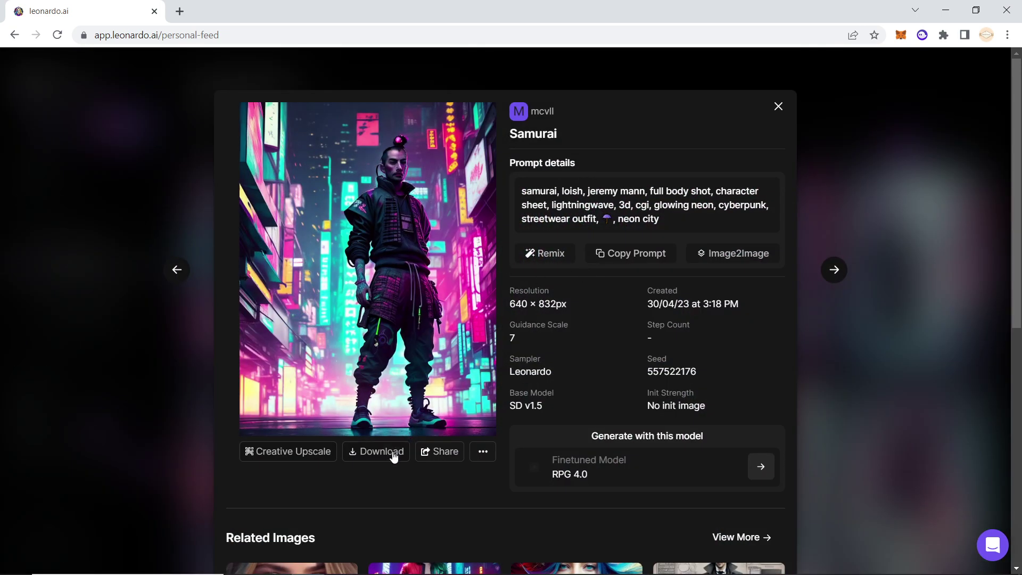
left_click(391, 451)
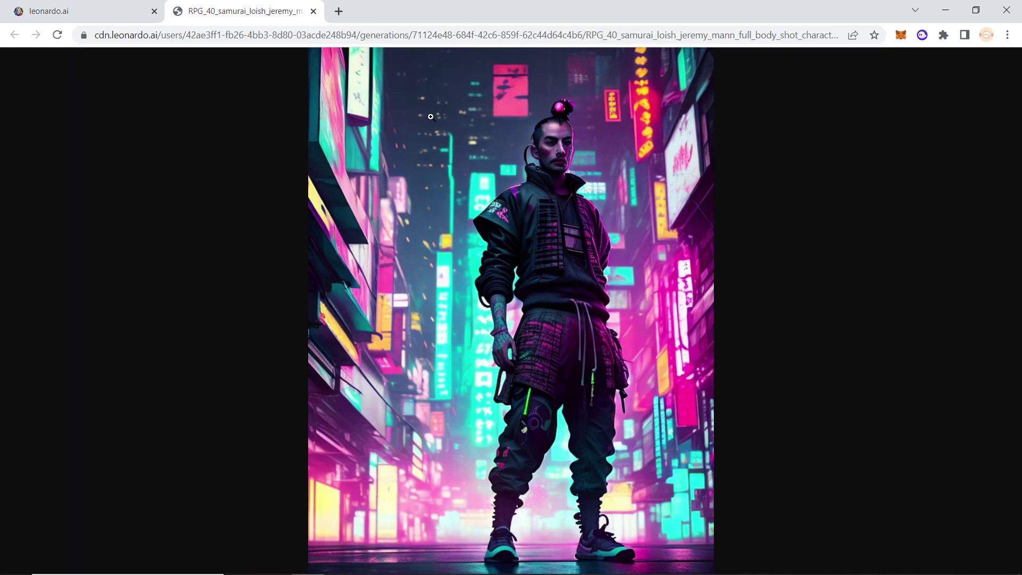
right_click(464, 108)
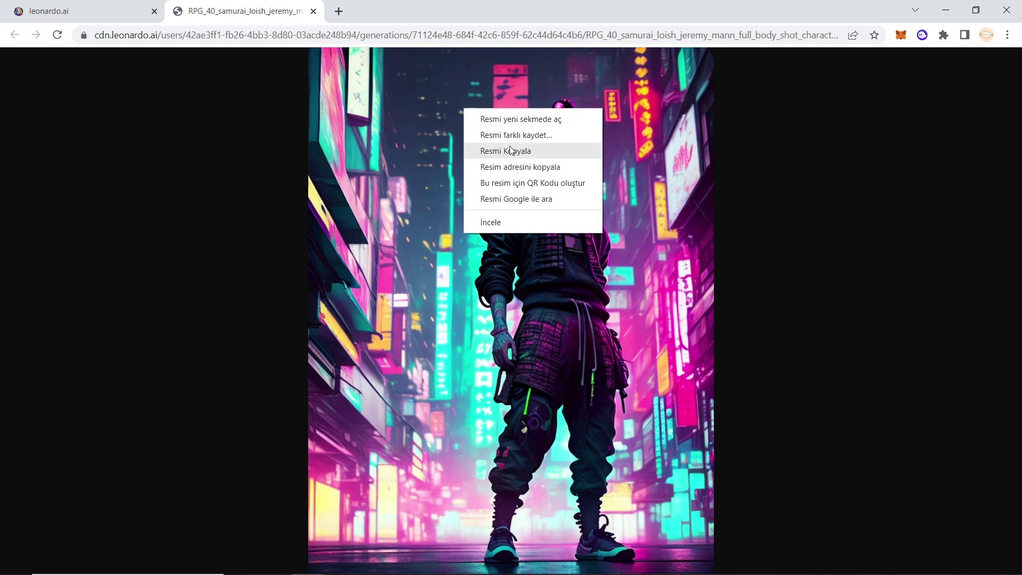
Close the full-size image and the details, returning to the AI Generation Tool
left_click(313, 12)
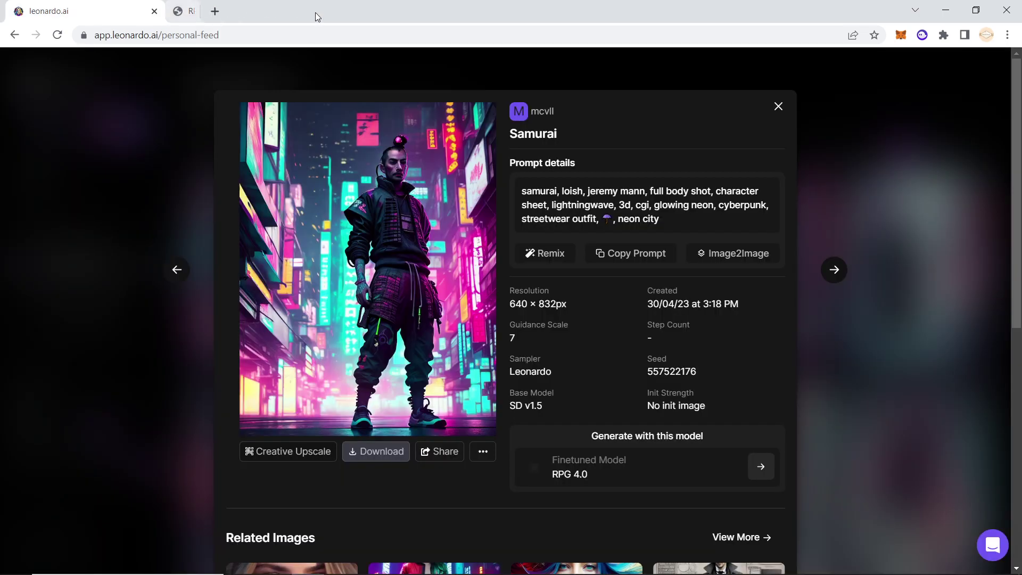
left_click(163, 199)
left_click(122, 400)
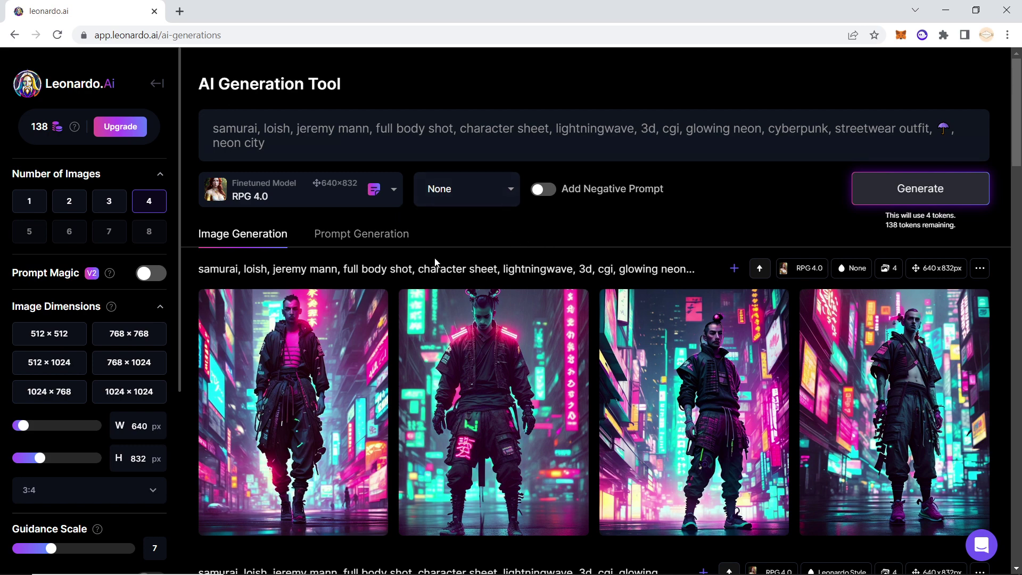
Switch to DreamShaper 3.2 with Leonardo Style and generate four 640×832 samurai images
left_click(376, 193)
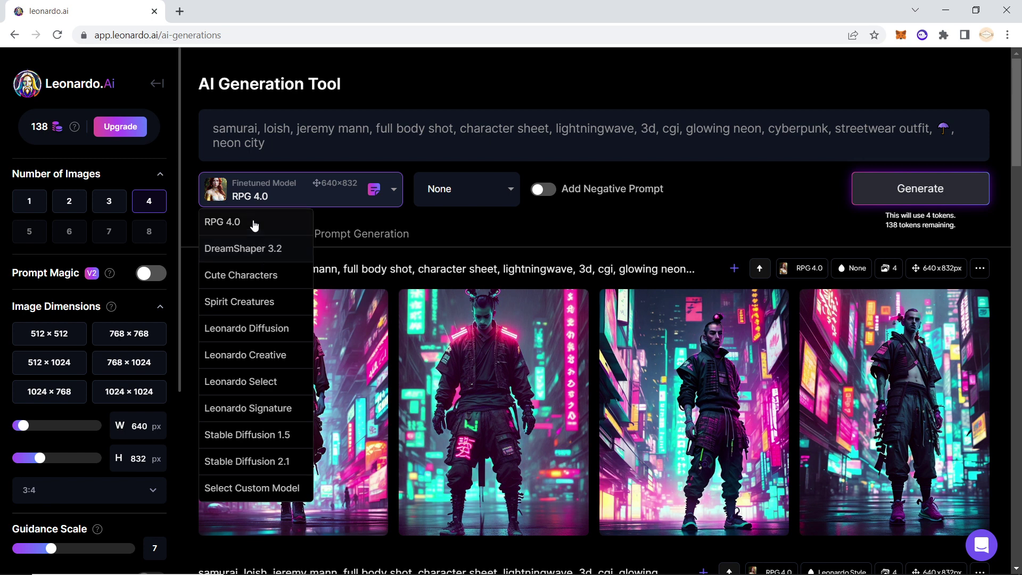
left_click(261, 259)
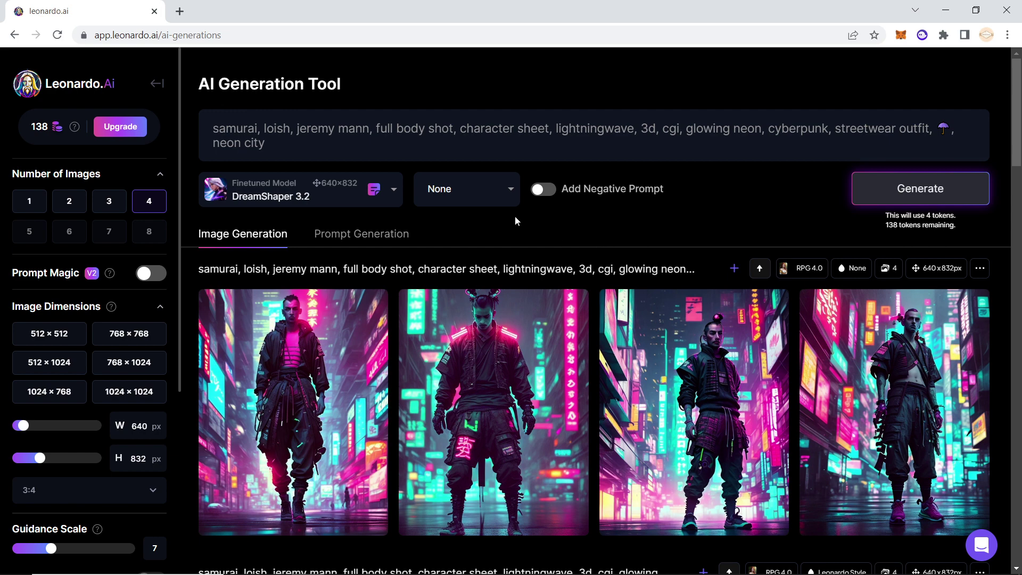
left_click(478, 197)
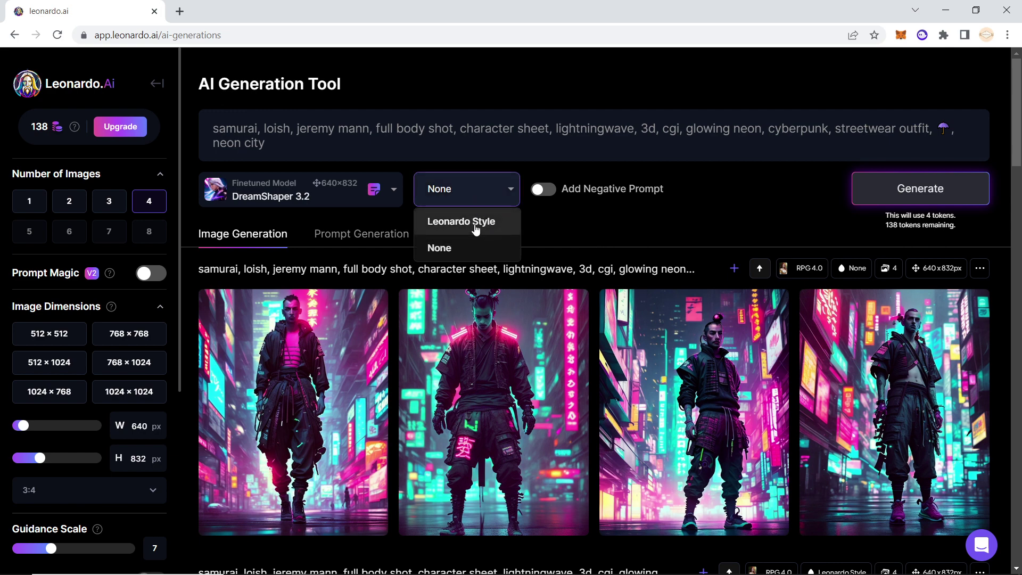
left_click(476, 230)
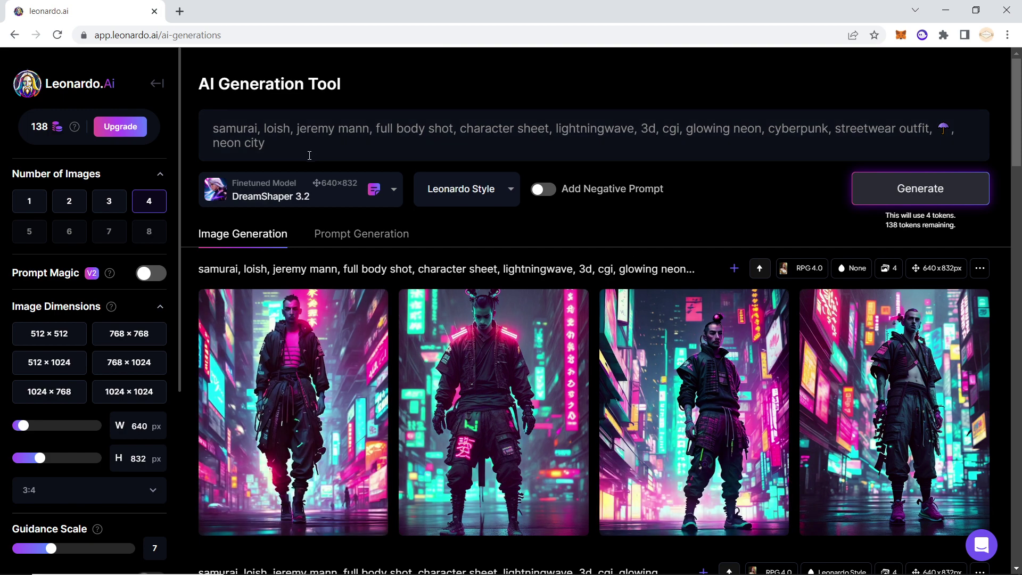
left_click_drag(290, 153, 184, 114)
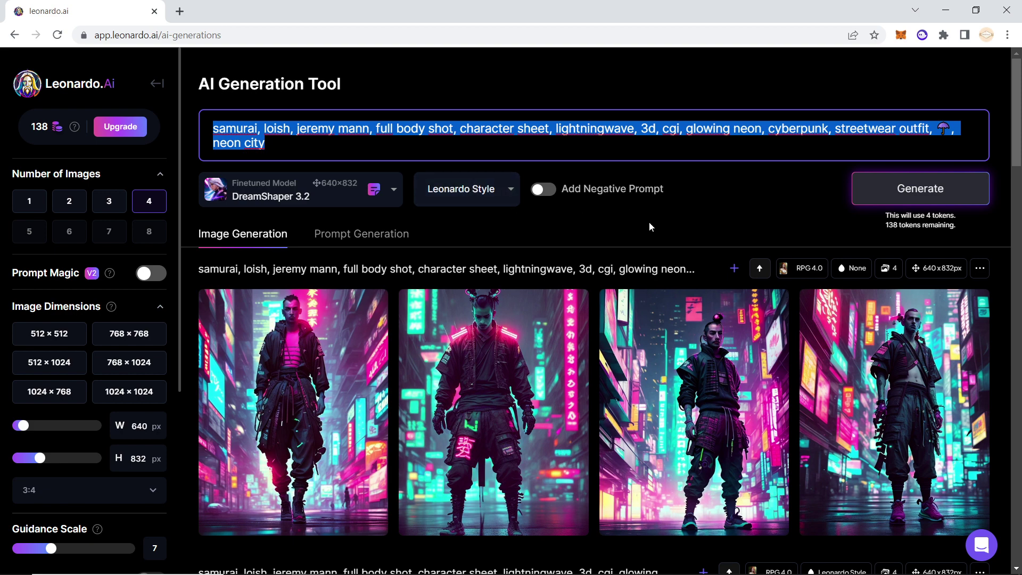
left_click(885, 193)
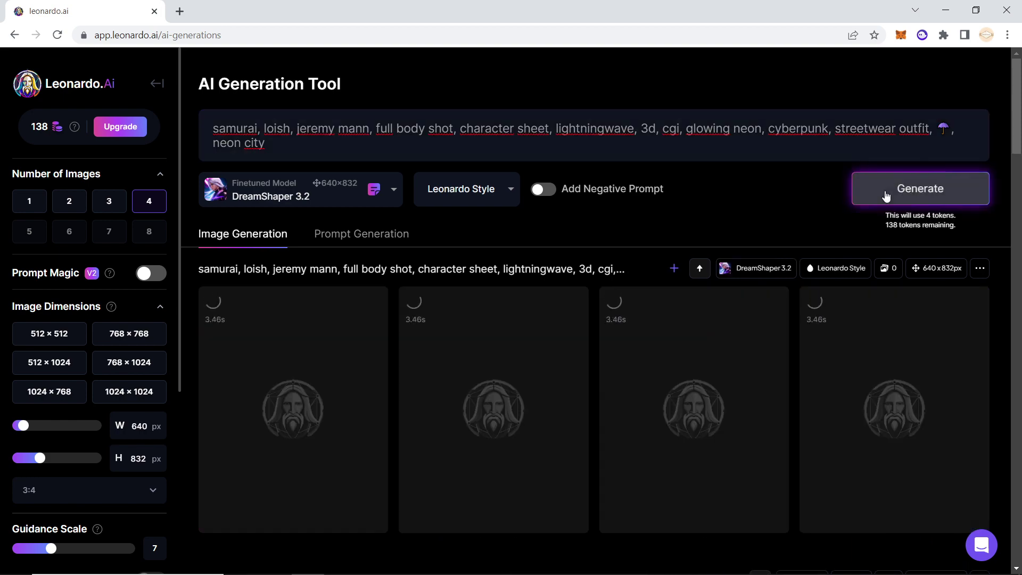
Enlarge an earlier samurai image, then close it
scroll(579, 302, "down", 6)
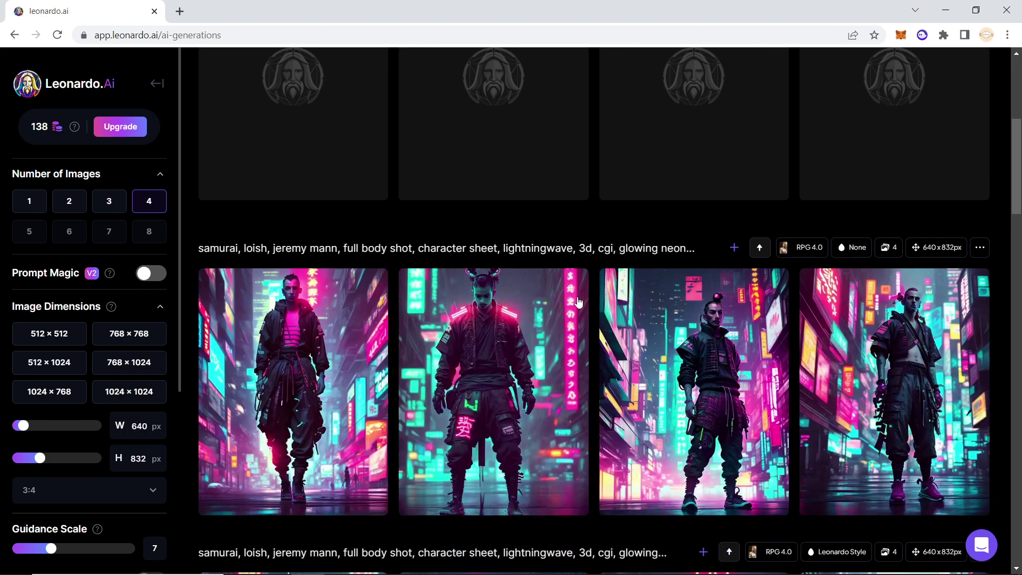
left_click(539, 351)
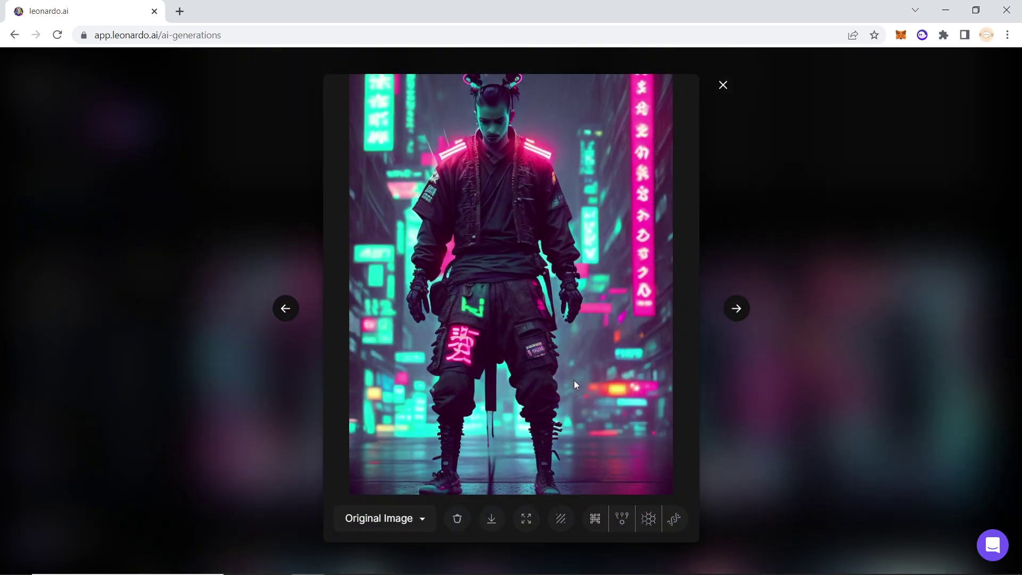
left_click(723, 85)
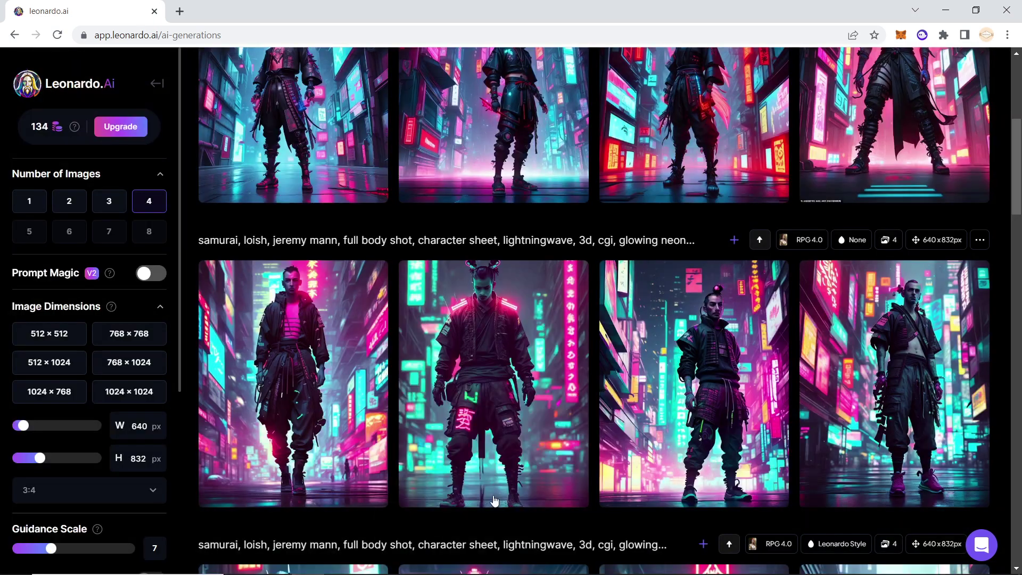
scroll(363, 463, "up", 5)
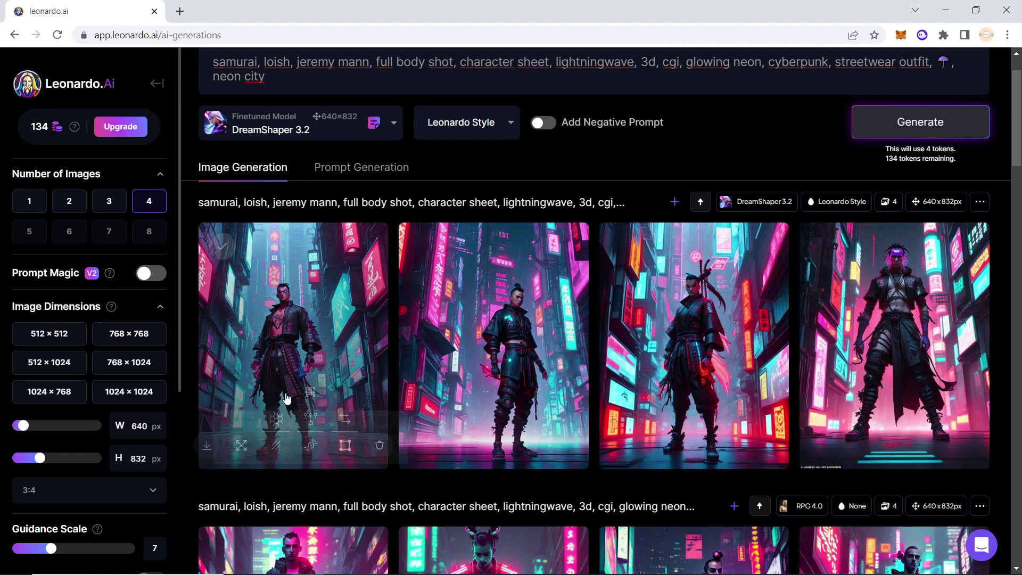
Step through all four new DreamShaper 3.2 images in the enlarged view, then close it
left_click(281, 368)
left_click(739, 316)
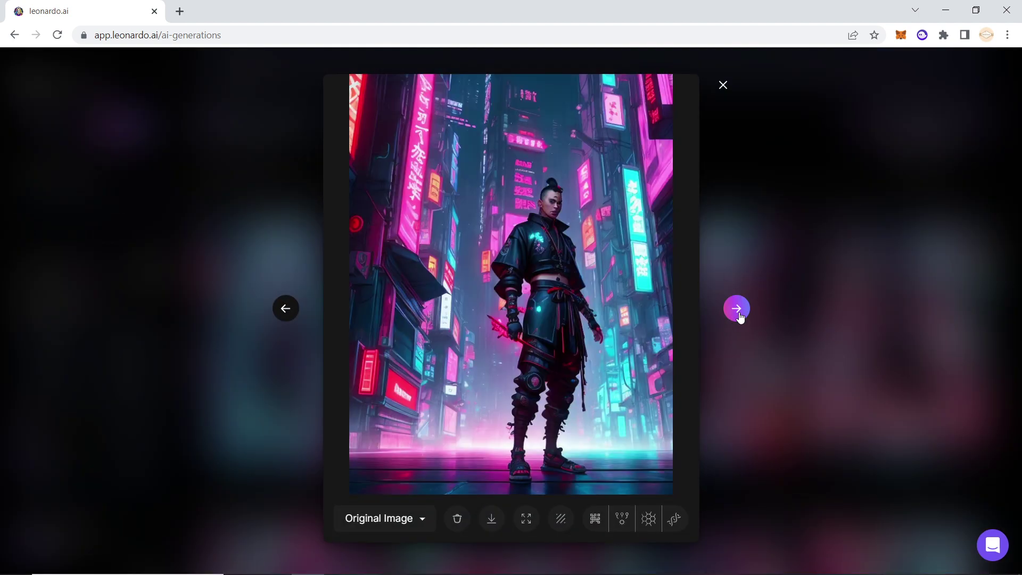
left_click(740, 315)
left_click(739, 315)
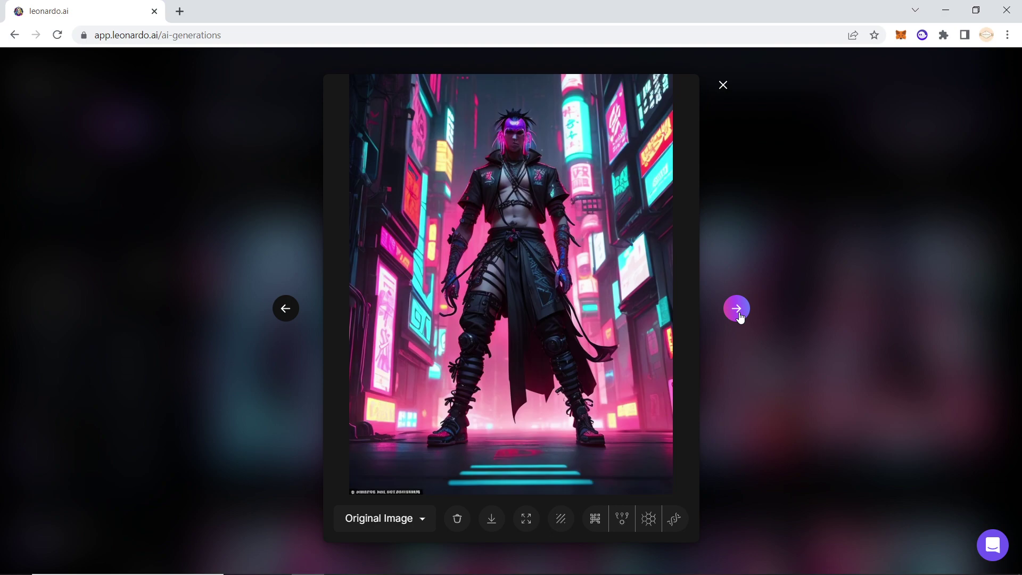
left_click(826, 325)
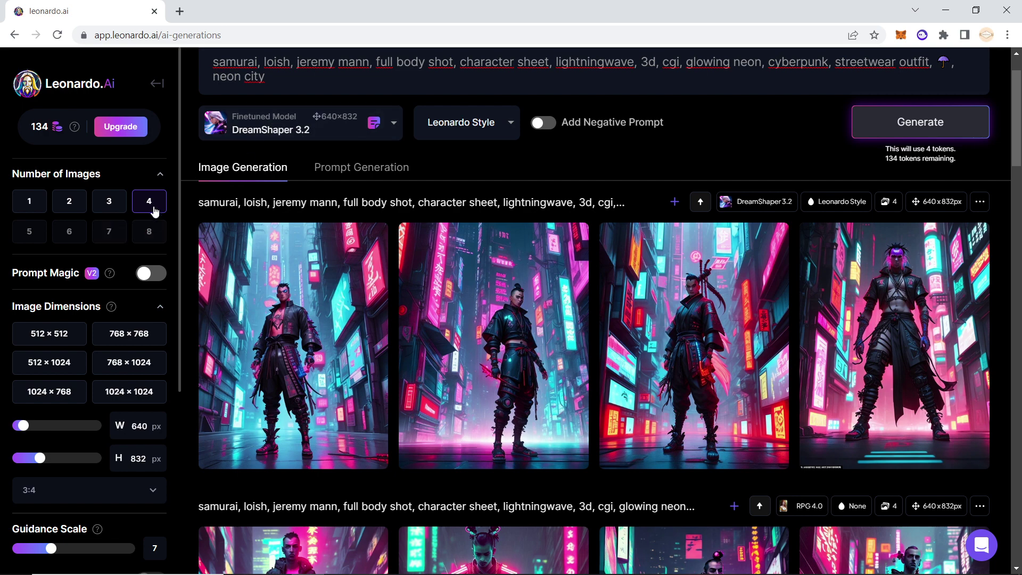
scroll(267, 161, "up", 2)
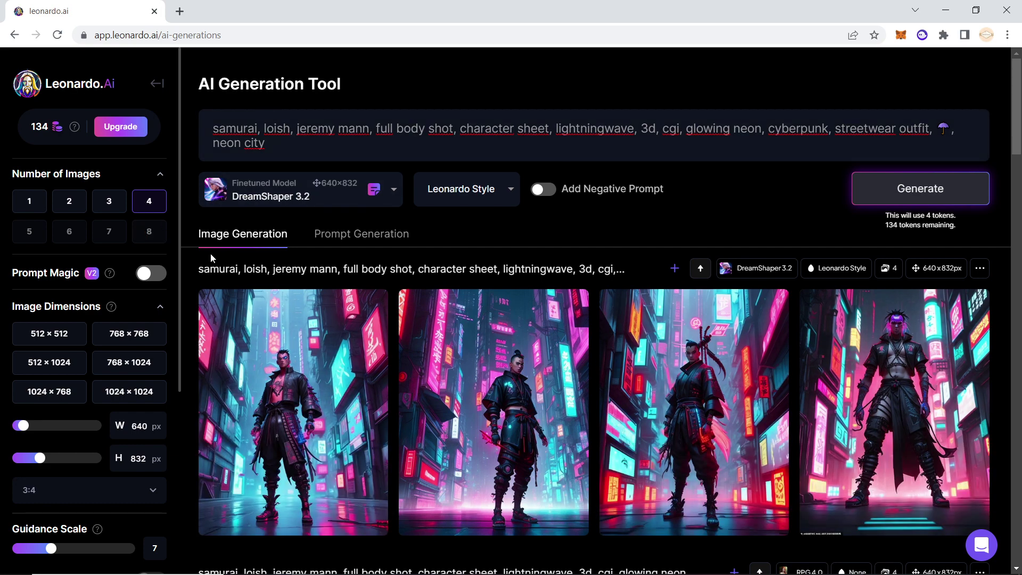
scroll(209, 253, "down", 2)
scroll(139, 281, "down", 4)
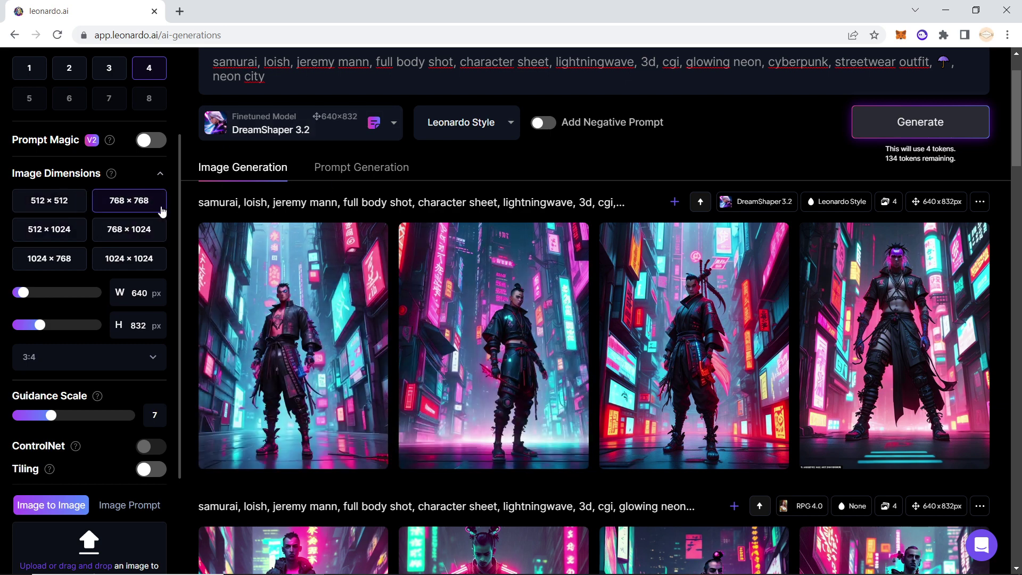
left_click(129, 260)
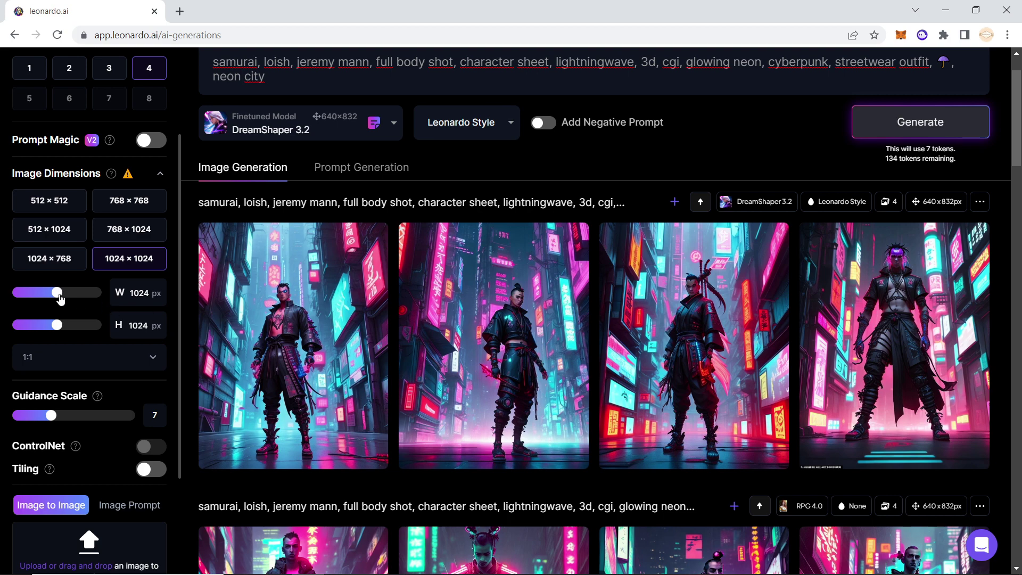
scroll(148, 336, "down", 3)
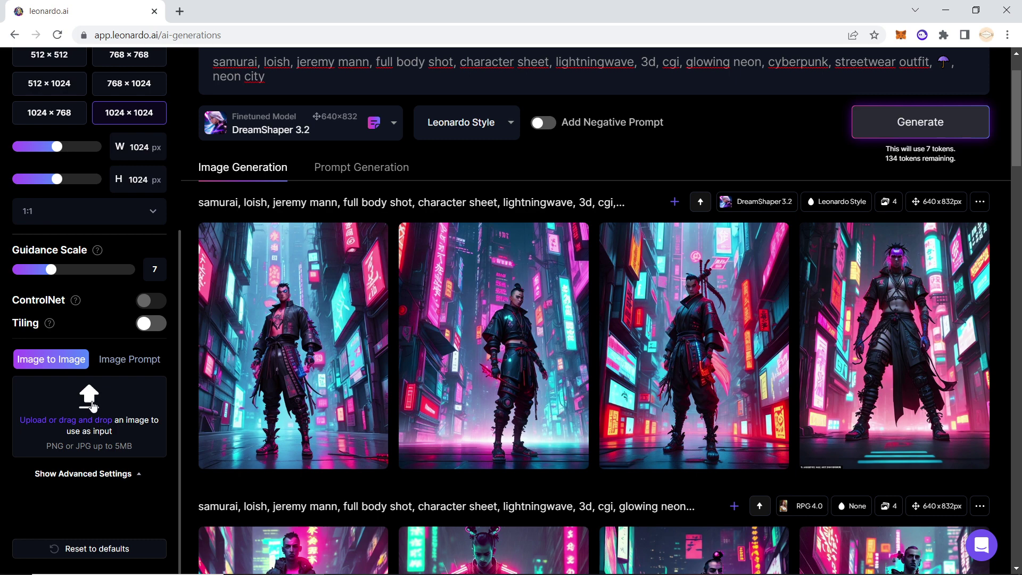
scroll(347, 144, "up", 2)
scroll(103, 308, "up", 3)
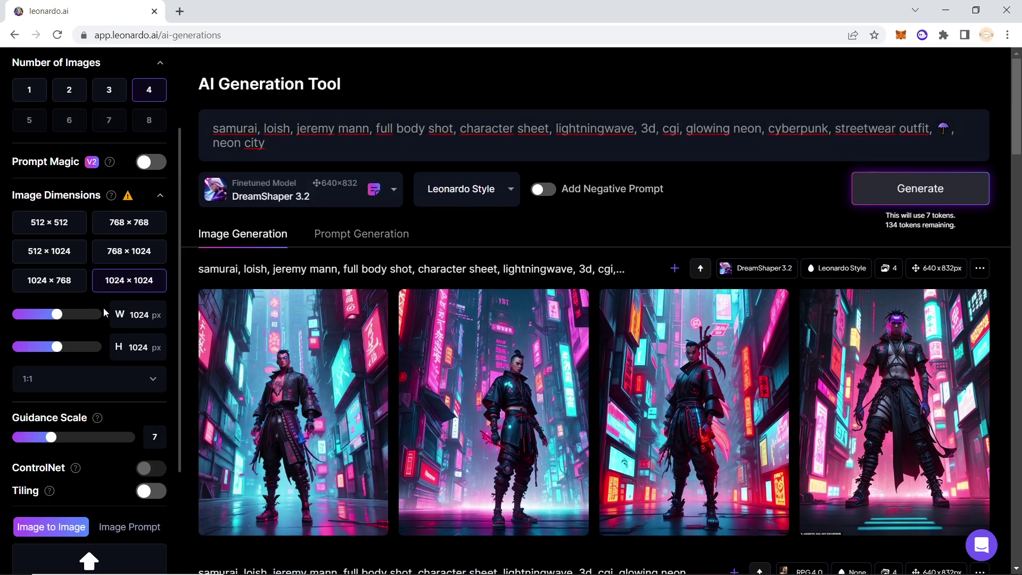
scroll(103, 308, "up", 2)
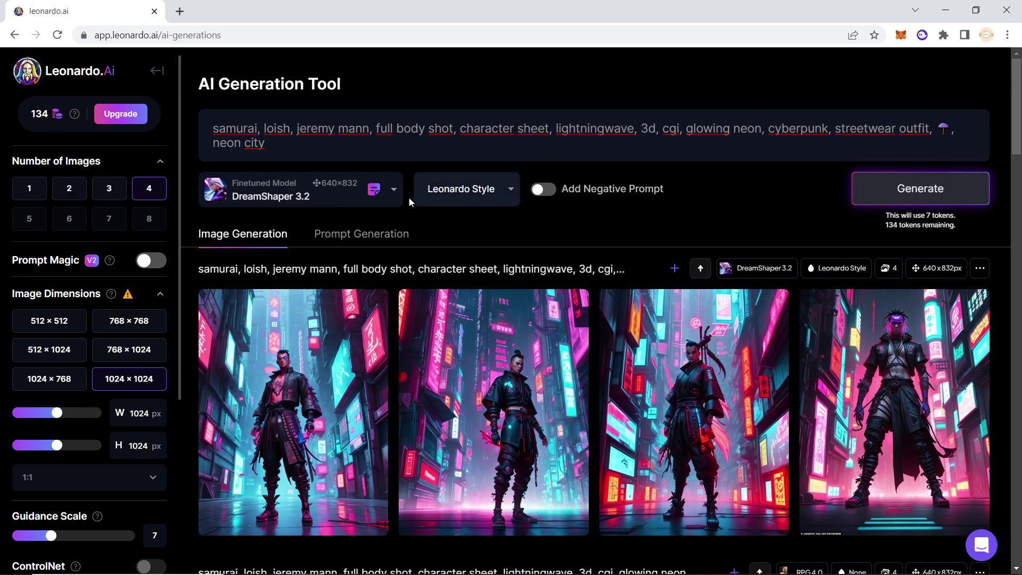
Choose Leonardo Diffusion as the model and generate four 1024×1024 samurai images
left_click(345, 203)
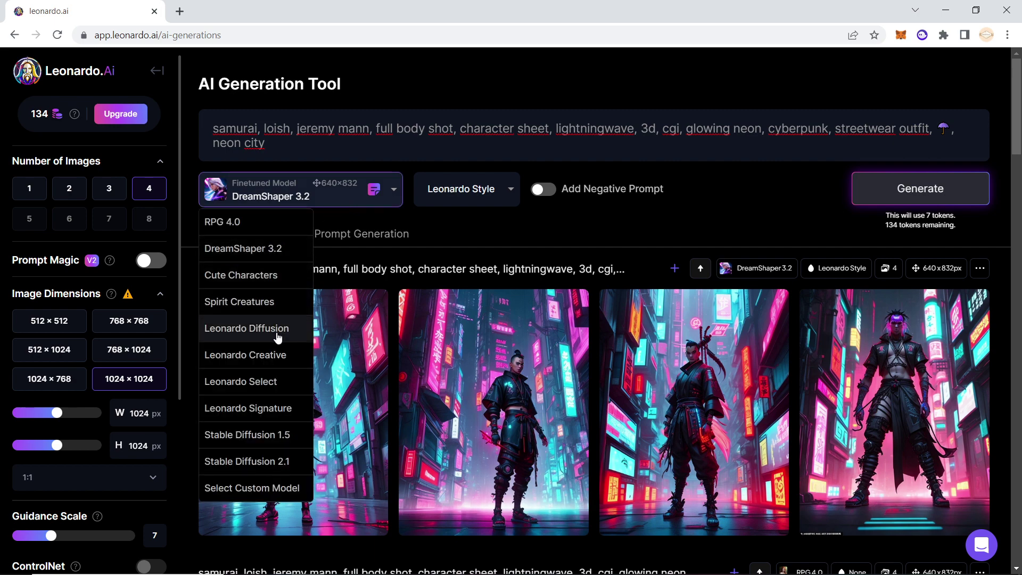
left_click(247, 328)
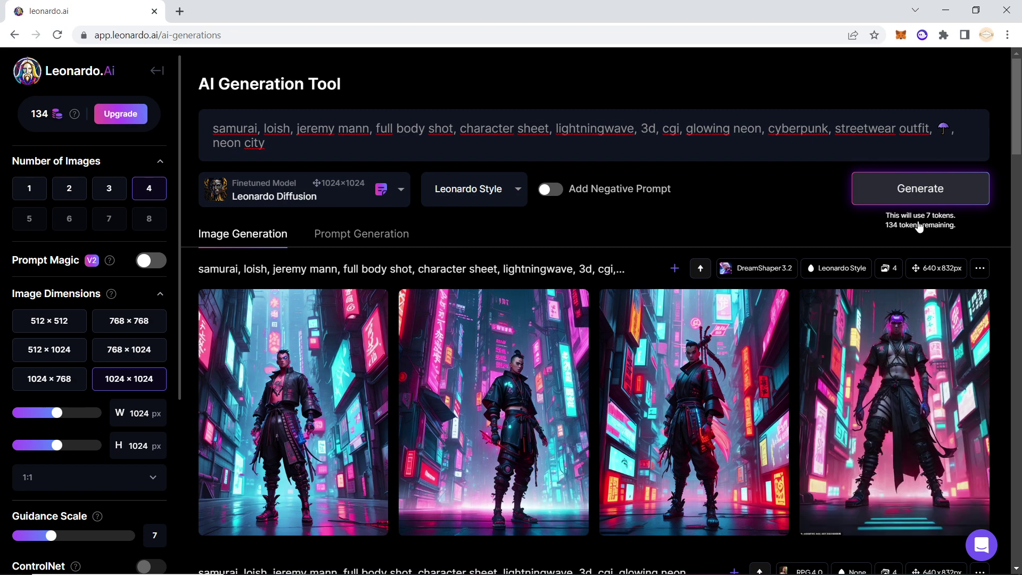
left_click(894, 196)
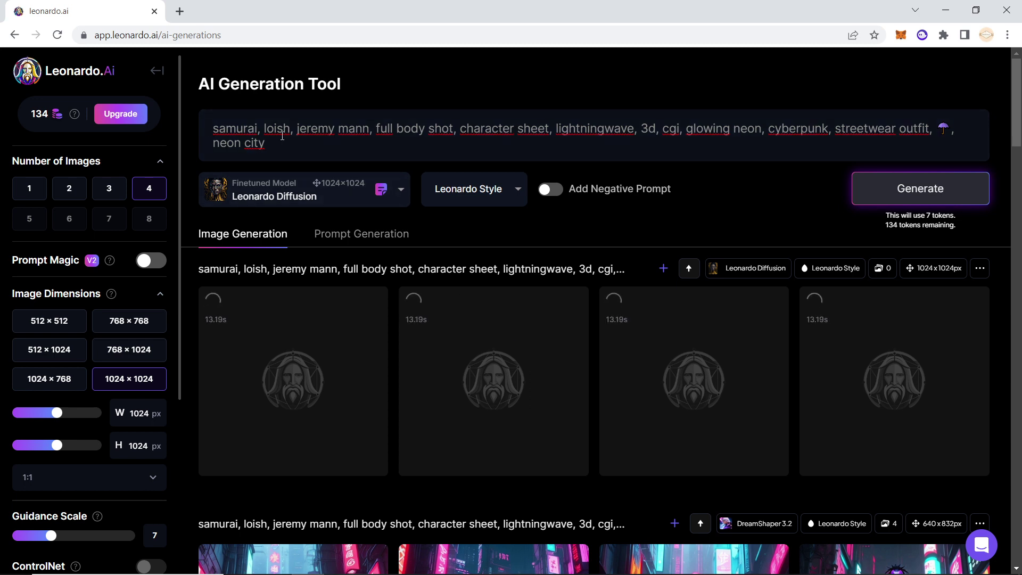
scroll(375, 284, "down", 5)
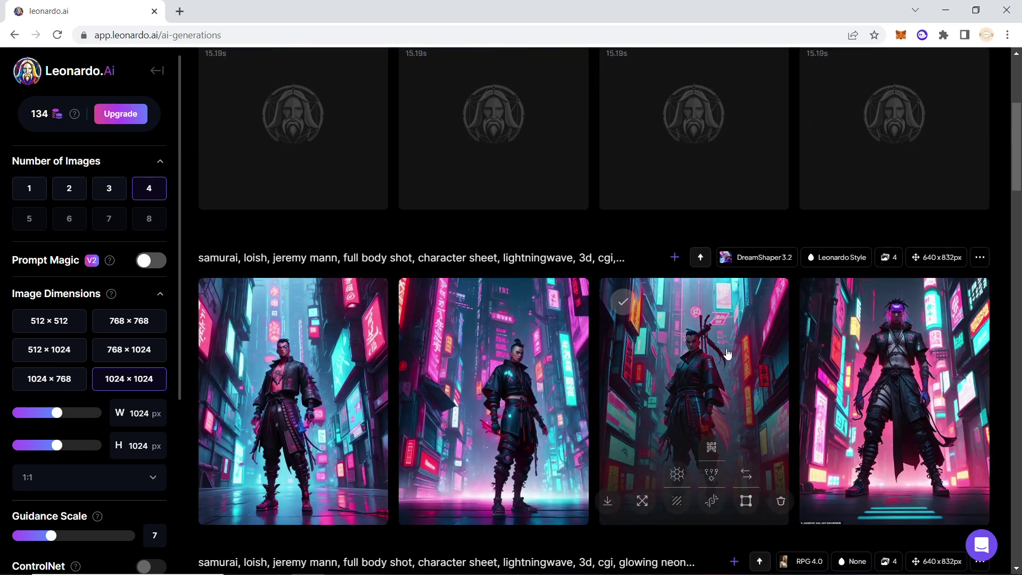
scroll(777, 372, "up", 2)
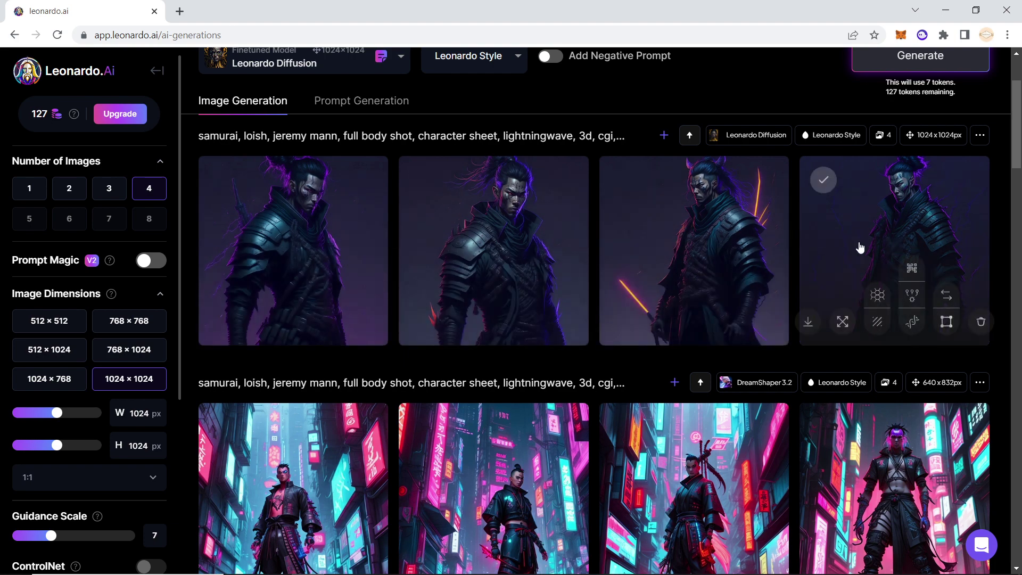
scroll(860, 248, "down", 3)
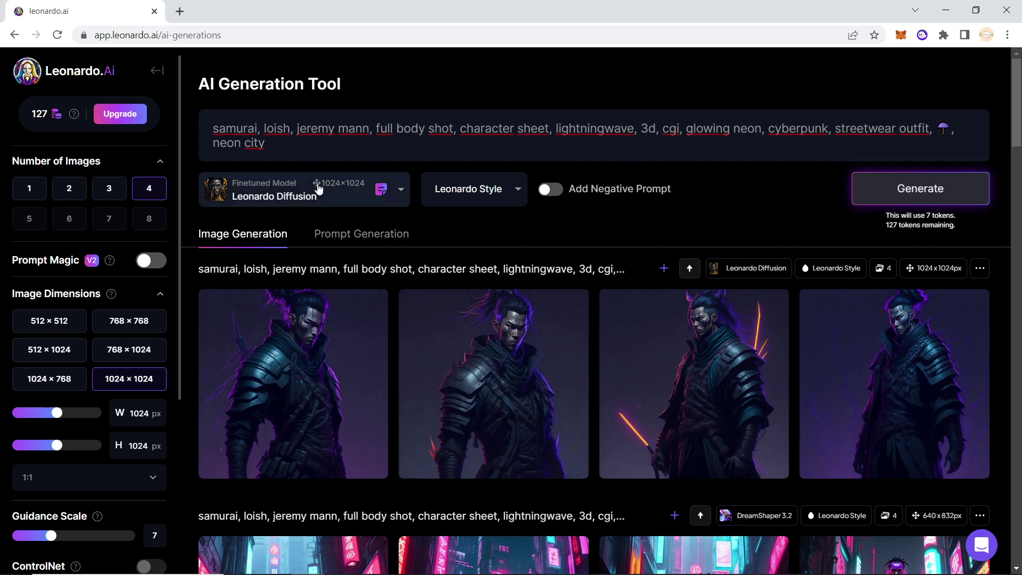
From Select Custom Model, browse Platform Models and open the Pixel Art model's details
left_click(319, 193)
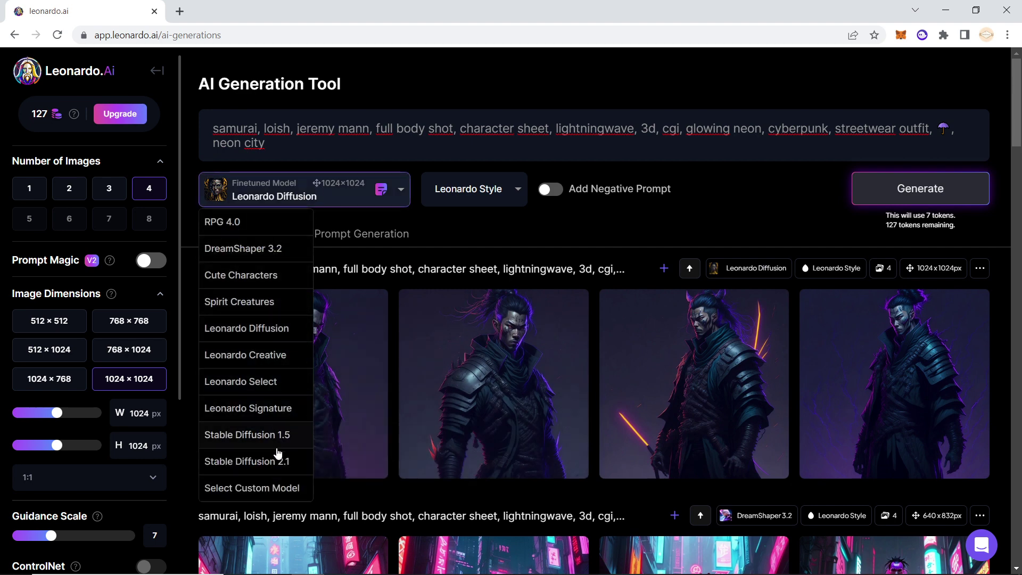
left_click(270, 490)
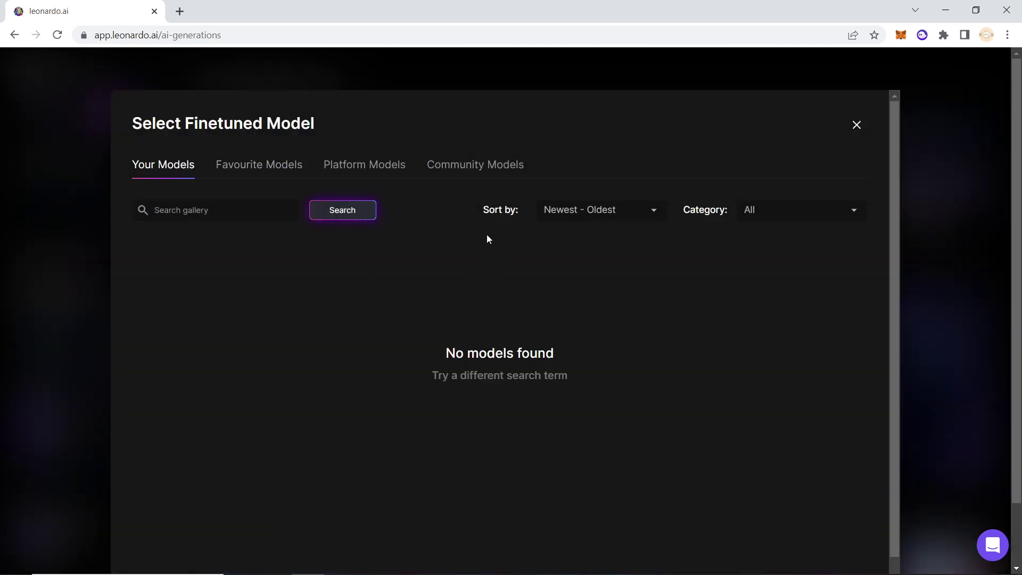
left_click(382, 172)
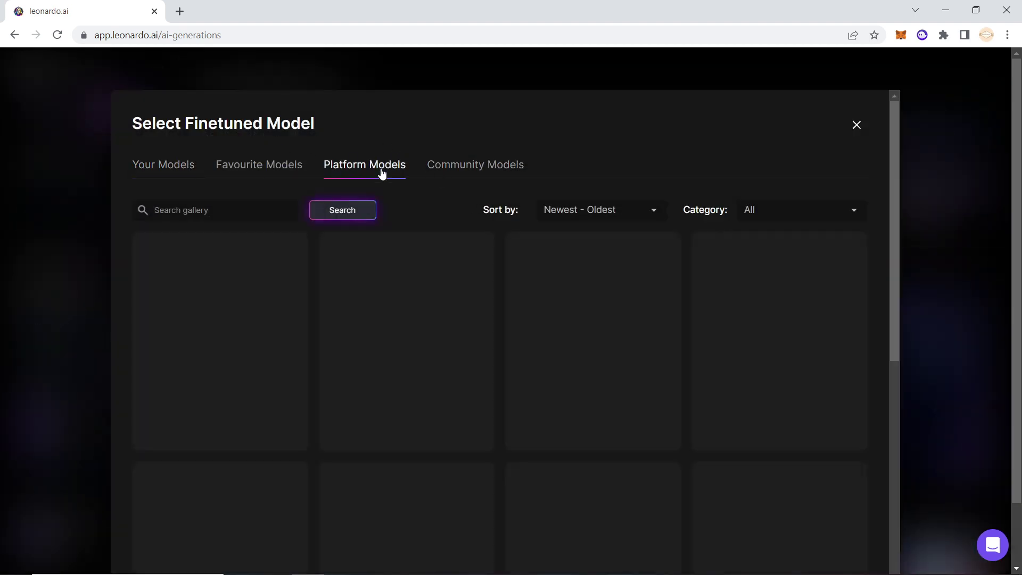
scroll(612, 319, "down", 1)
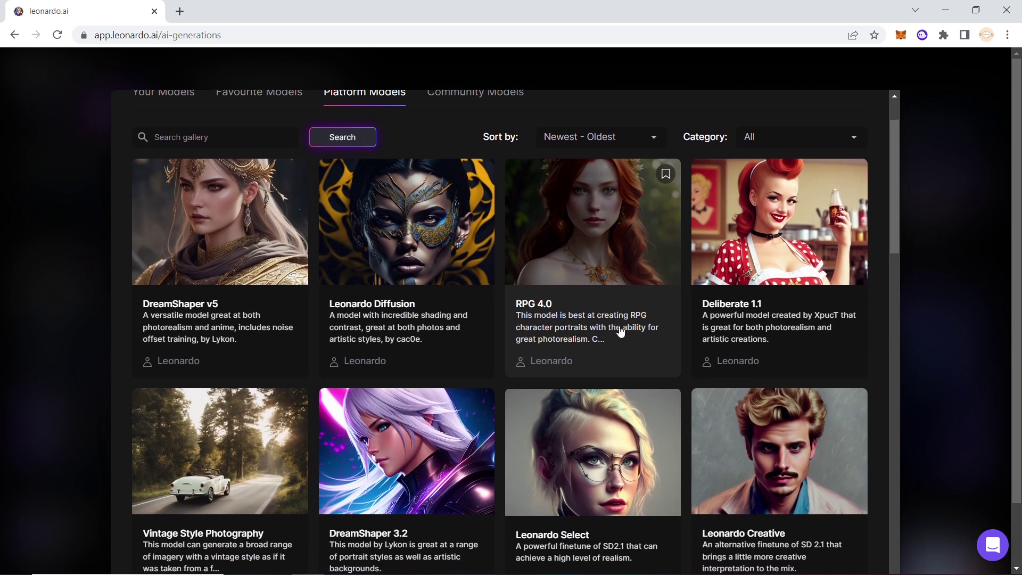
scroll(620, 331, "down", 2)
scroll(590, 351, "down", 2)
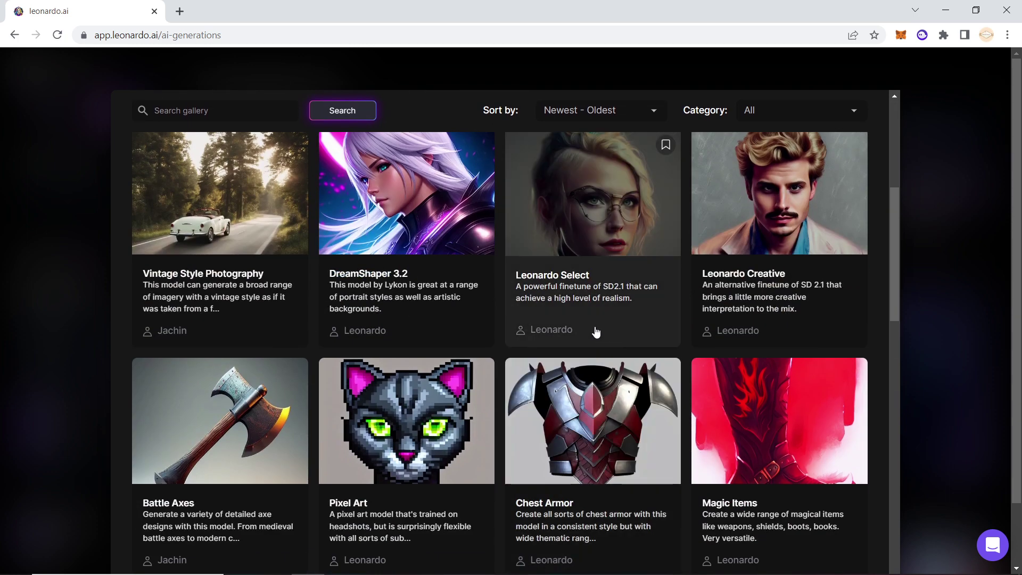
left_click(402, 440)
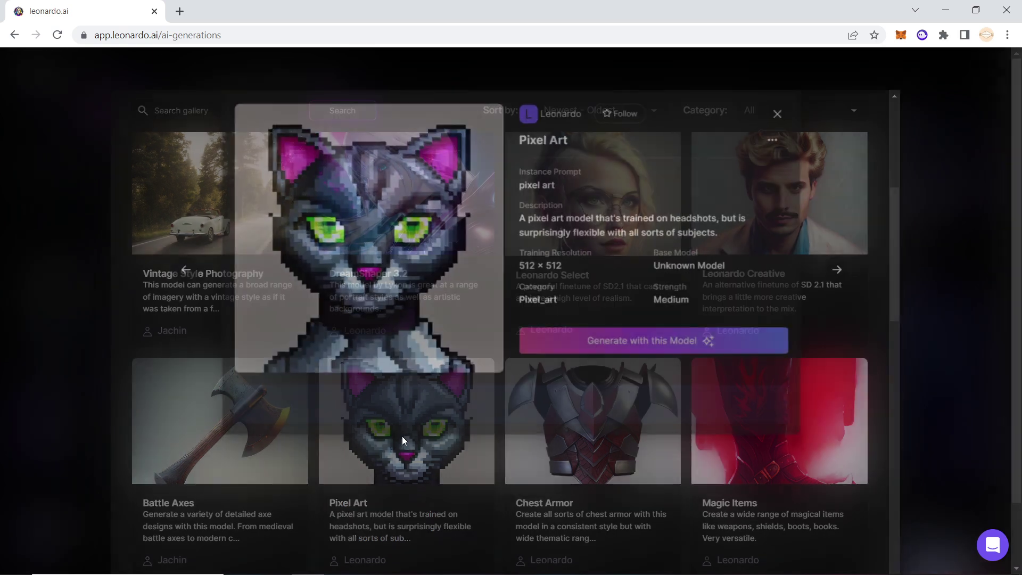
Generate four 512×512 images of the cyberpunk samurai prompt with the Pixel Art model
left_click(606, 351)
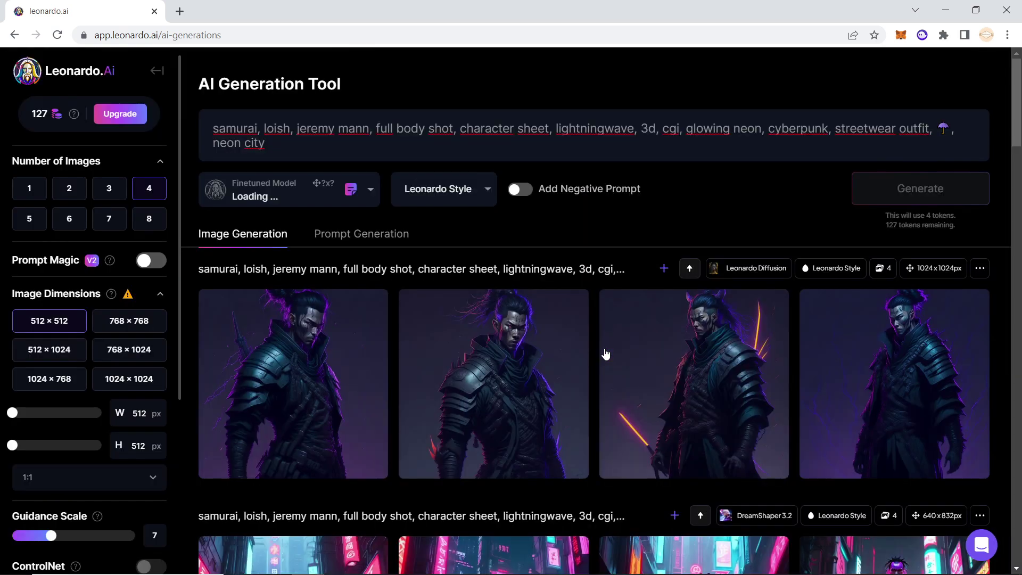
left_click(911, 213)
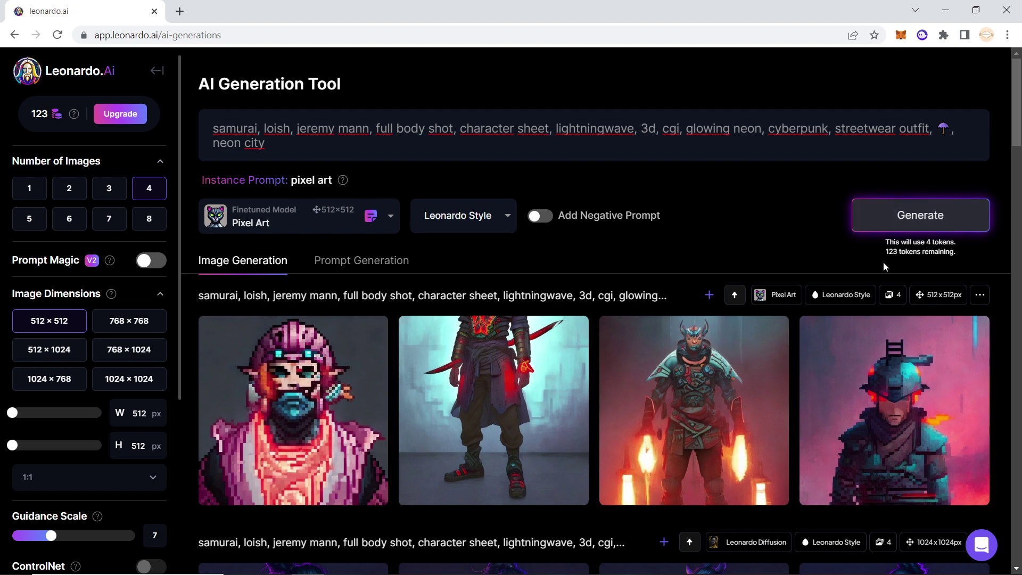
View each of the four pixel-art samurai images full size in the lightbox, then close it
scroll(751, 297, "down", 3)
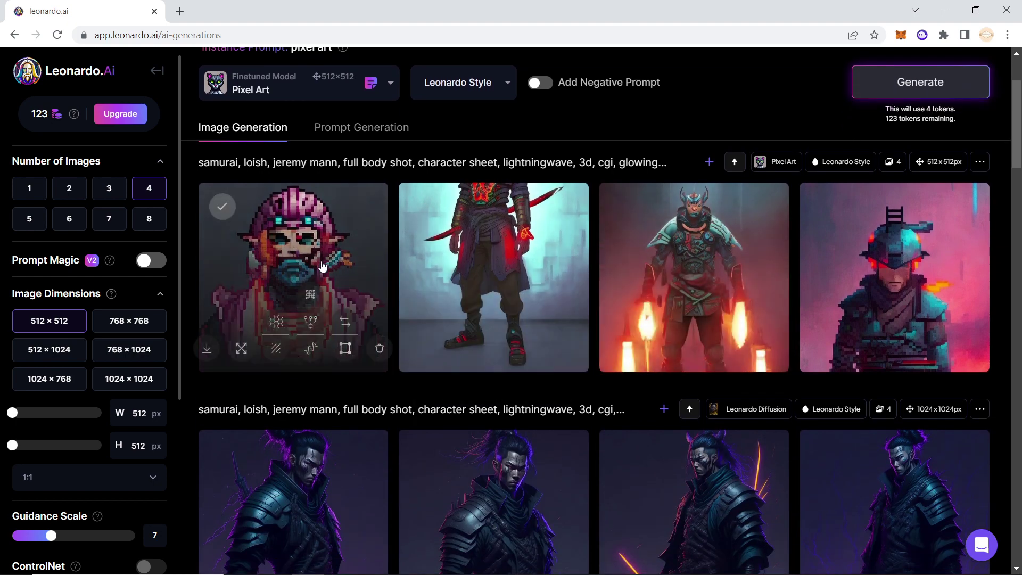
left_click(323, 267)
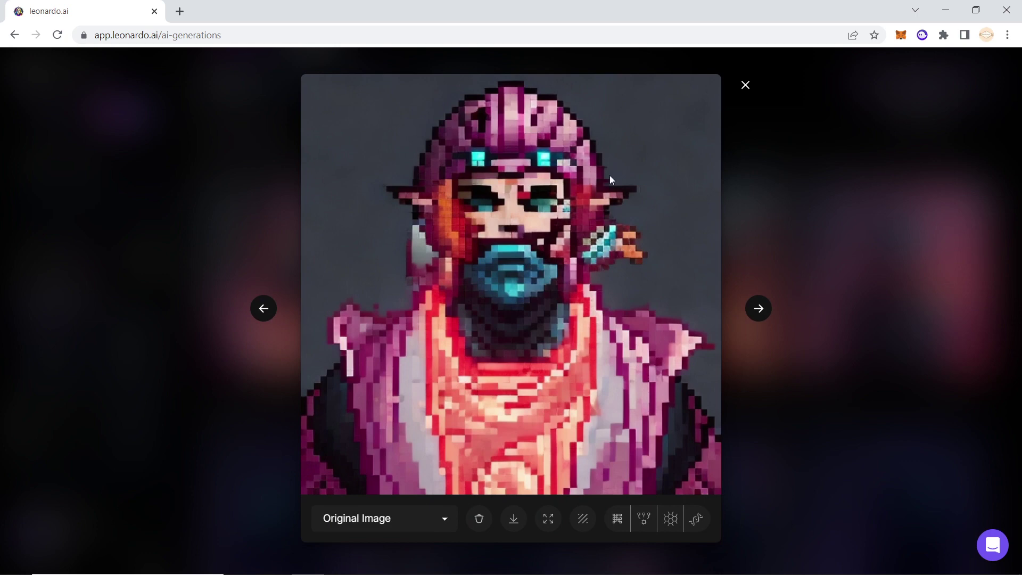
left_click(759, 313)
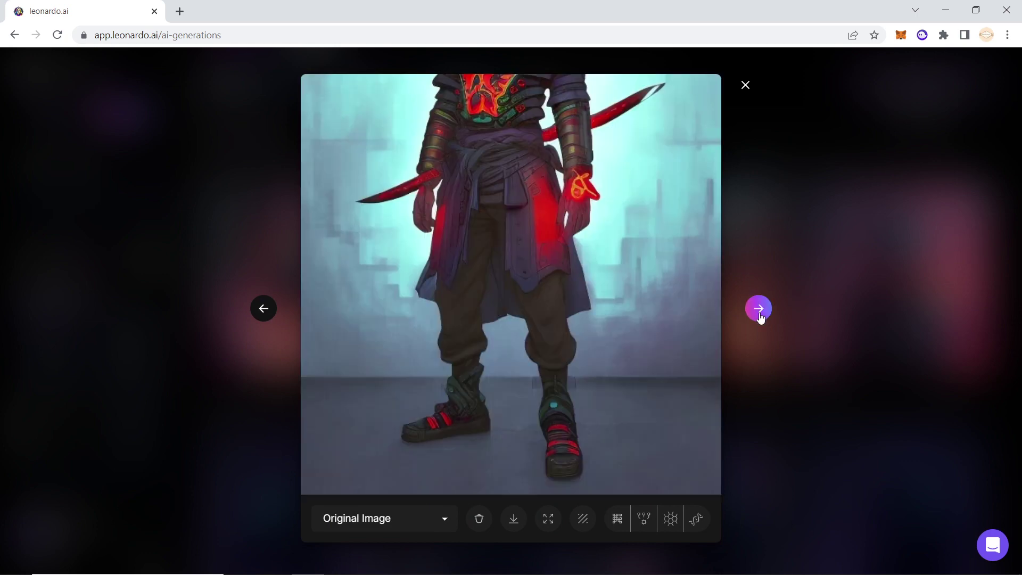
left_click(761, 314)
left_click(760, 314)
left_click(896, 274)
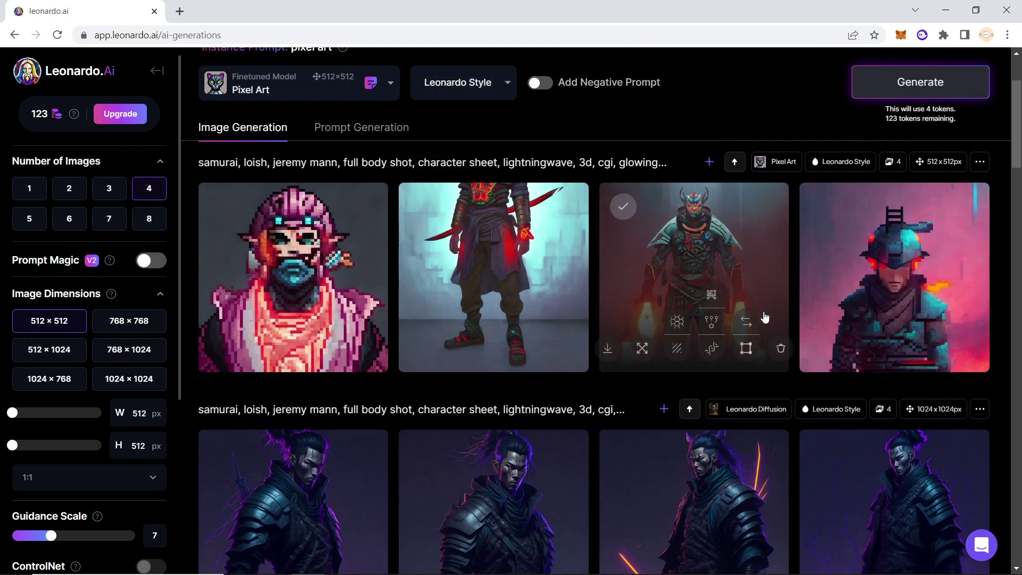
scroll(810, 217, "up", 3)
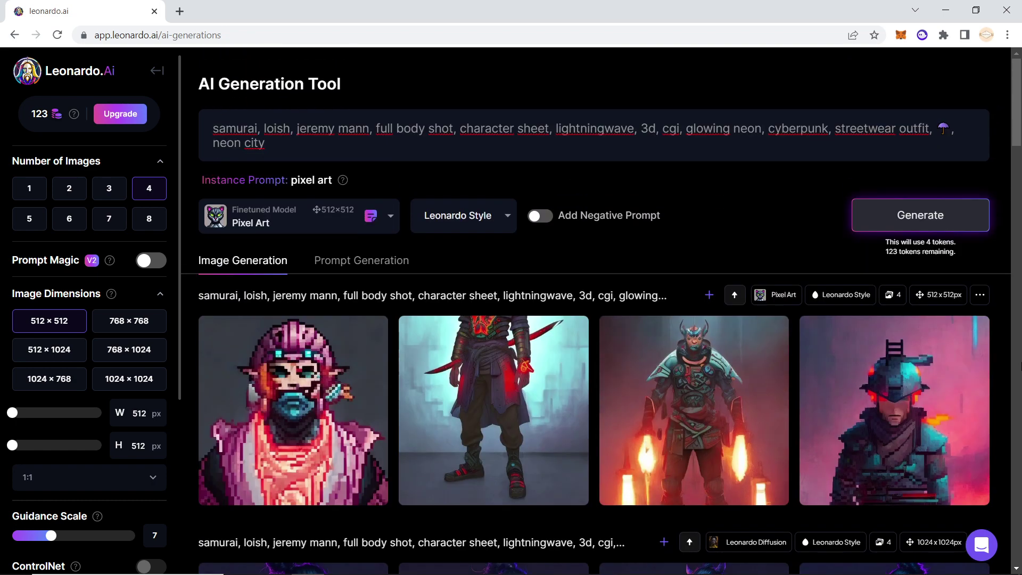